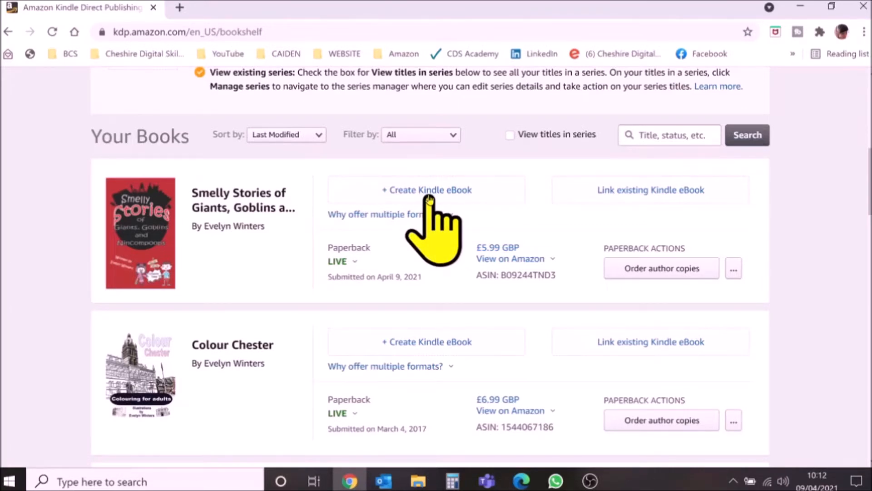
Step: Start a Kindle eBook edition of Smelly Stories of Giants, Goblins and Nincompoops and check the language choices, keeping English
left_click(429, 199)
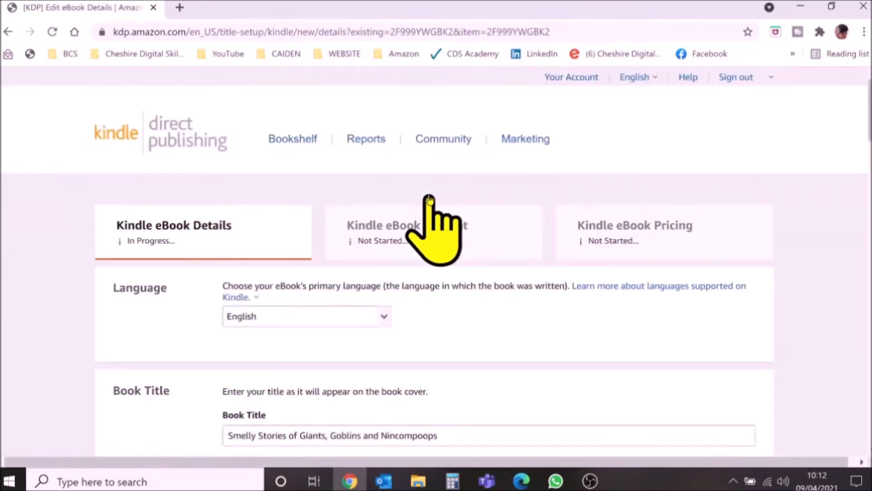
scroll(839, 259, "down", 5)
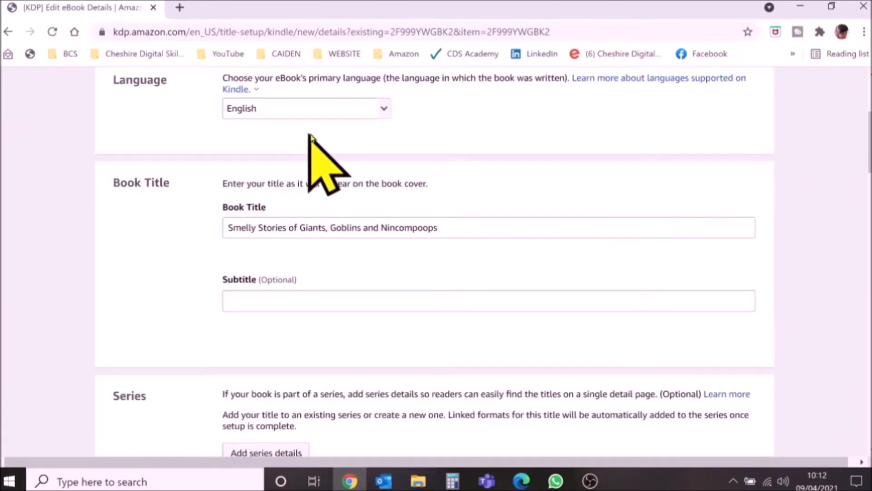
left_click(386, 109)
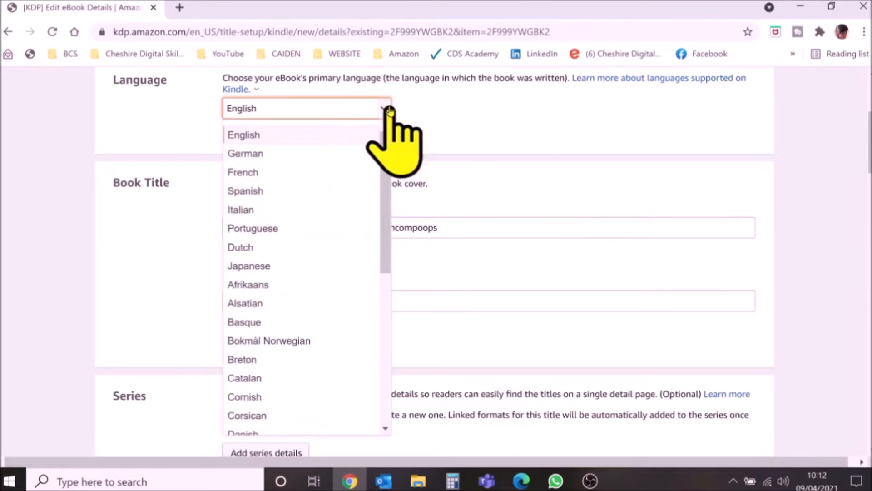
left_click(474, 117)
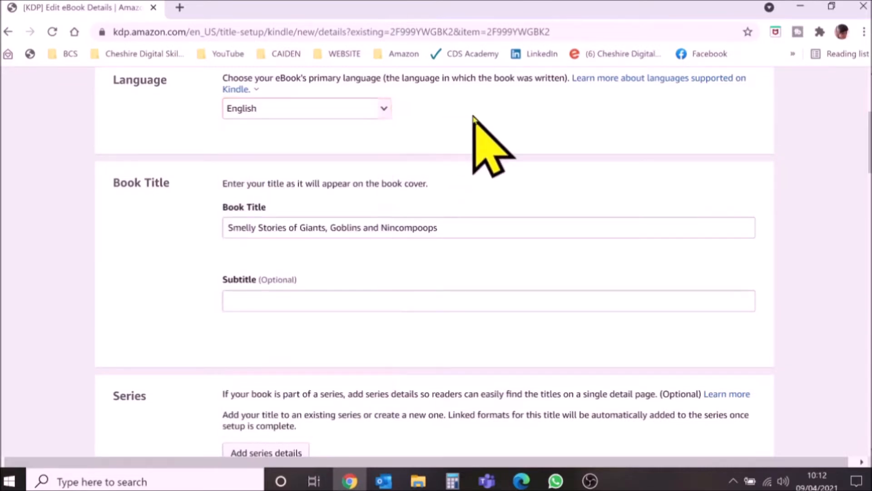
Step: Review the prefilled book title, series, edition number and author details, and the available contributor roles
scroll(495, 246, "down", 2)
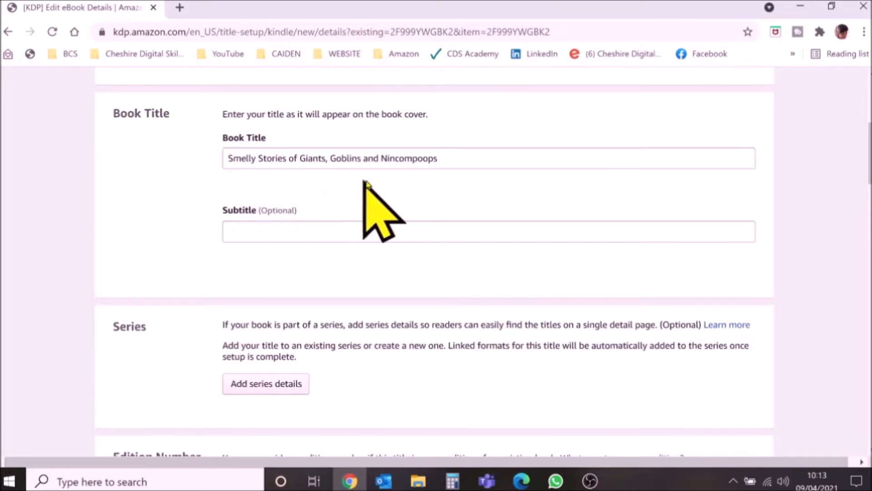
scroll(434, 182, "down", 5)
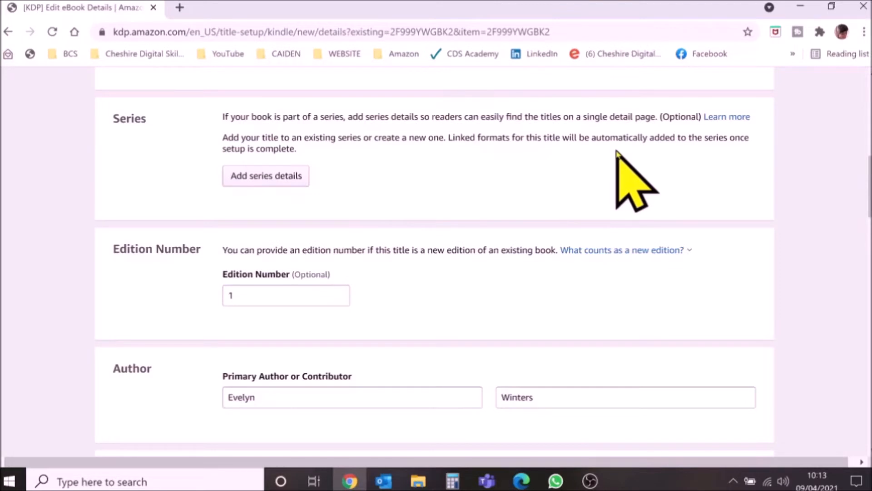
scroll(616, 152, "down", 3)
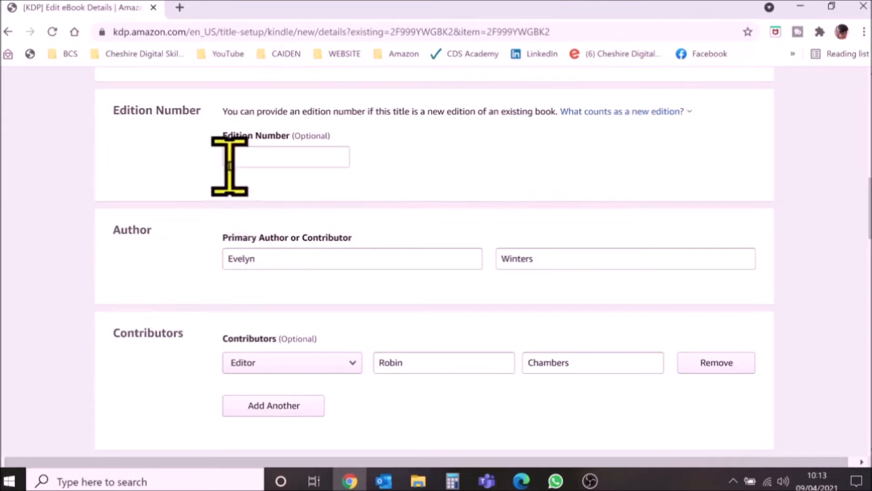
left_click_drag(251, 159, 204, 159)
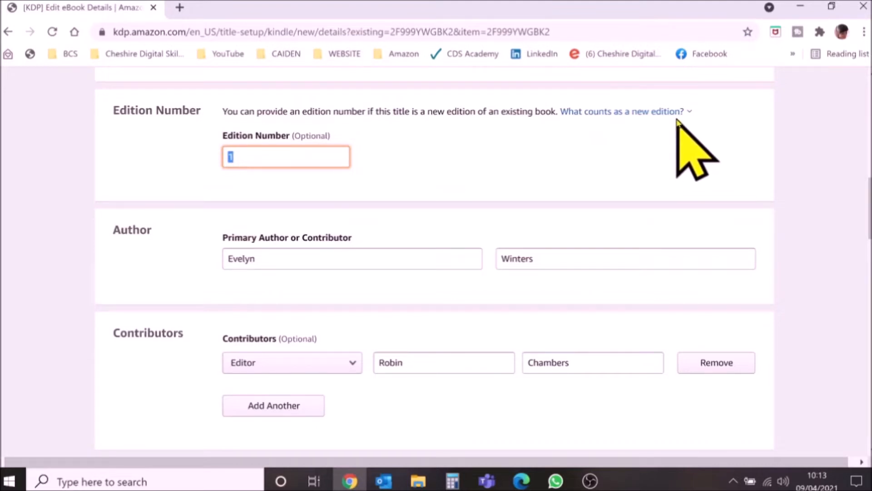
scroll(677, 119, "down", 3)
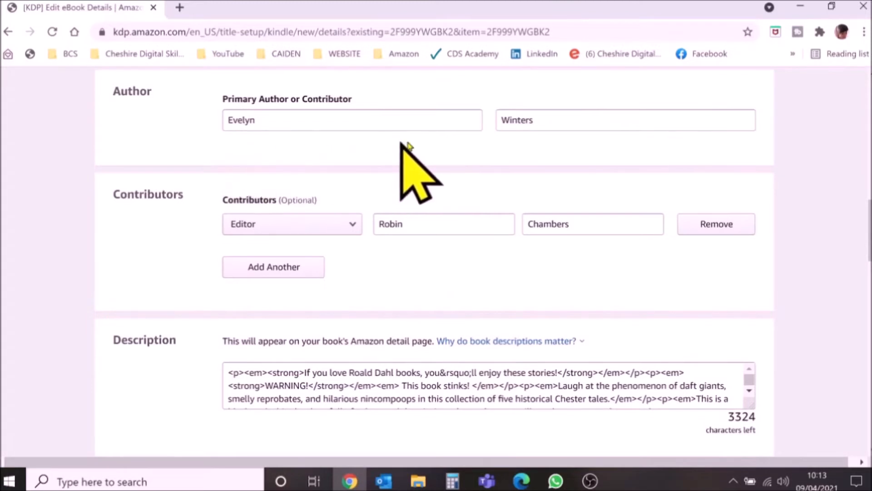
scroll(526, 145, "down", 2)
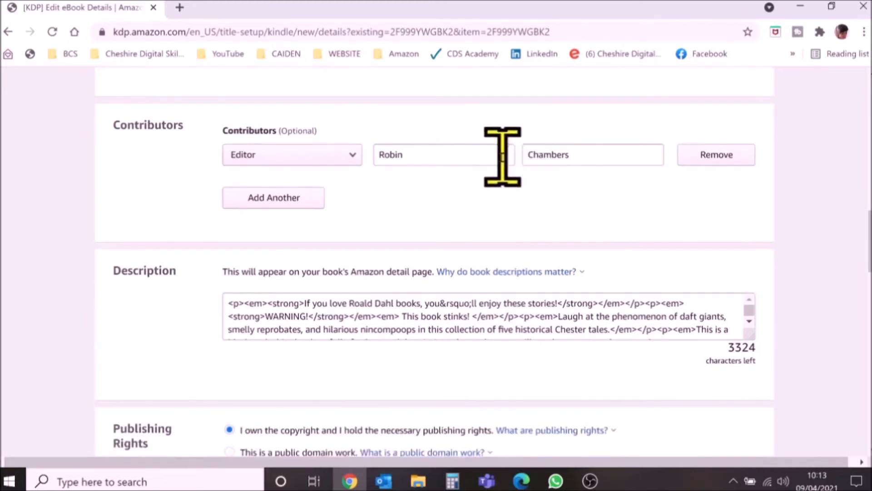
left_click(259, 159)
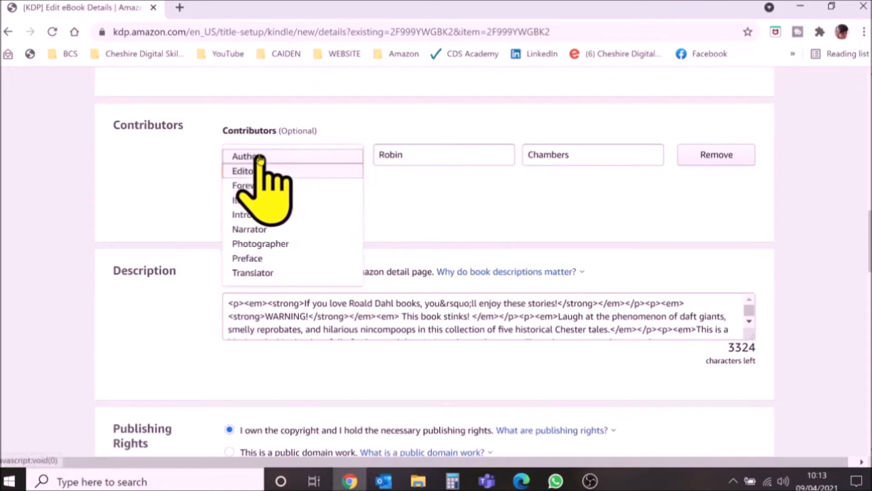
left_click(411, 180)
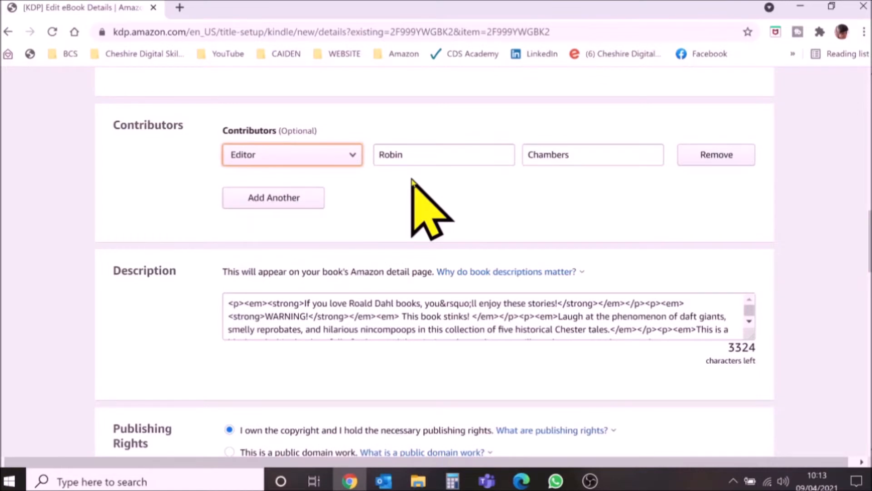
Step: Review the description, the explanations of publishing rights and public domain work, and the keywords and categories
scroll(412, 180, "down", 3)
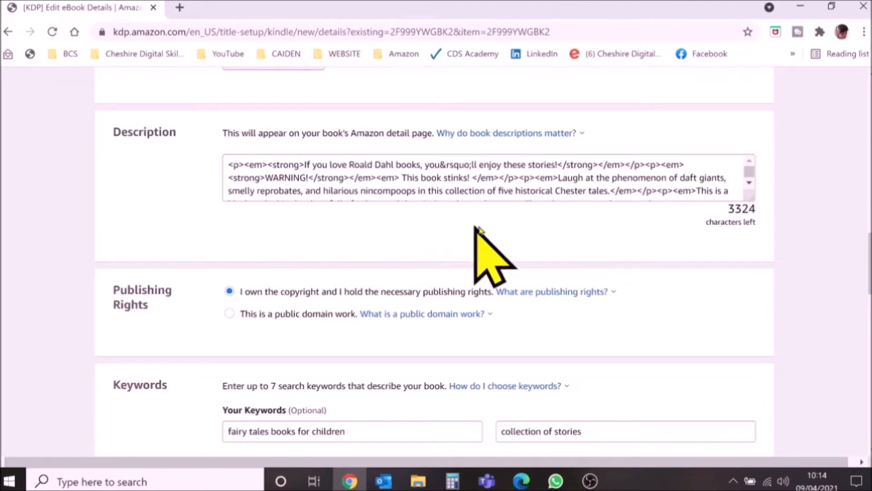
left_click(565, 291)
left_click(610, 357)
scroll(608, 352, "down", 1)
scroll(608, 359, "down", 1)
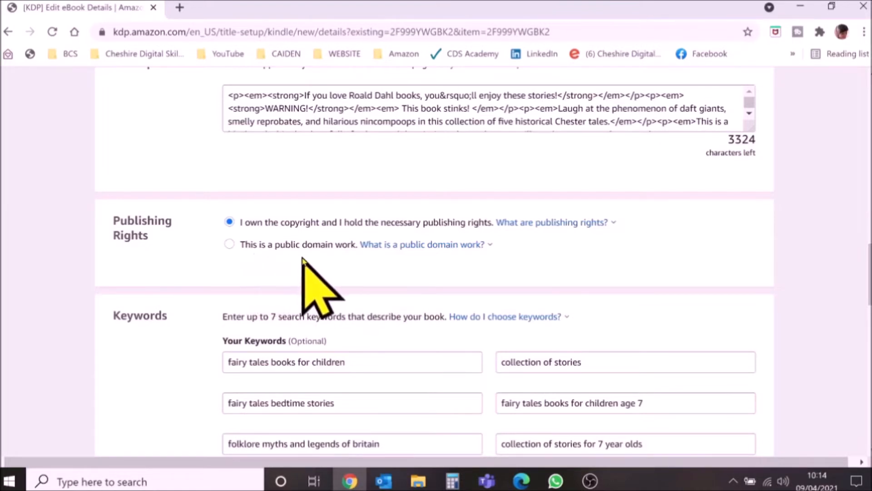
mouse_move(443, 249)
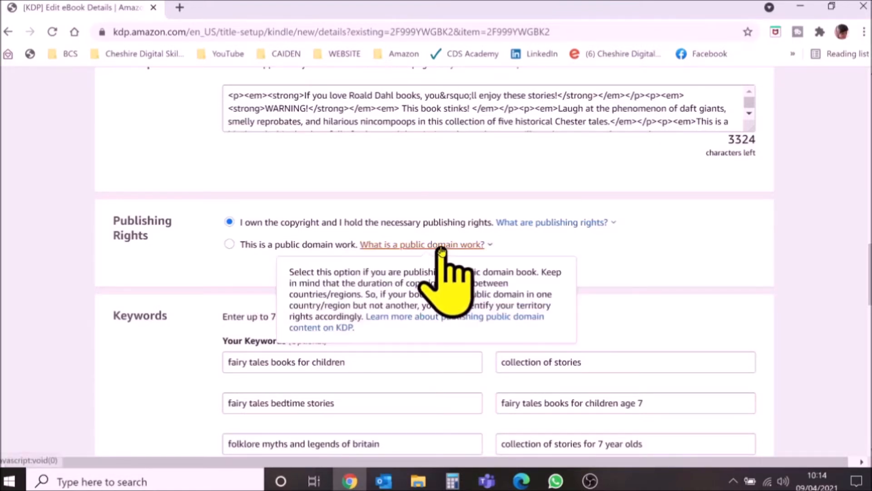
mouse_move(554, 227)
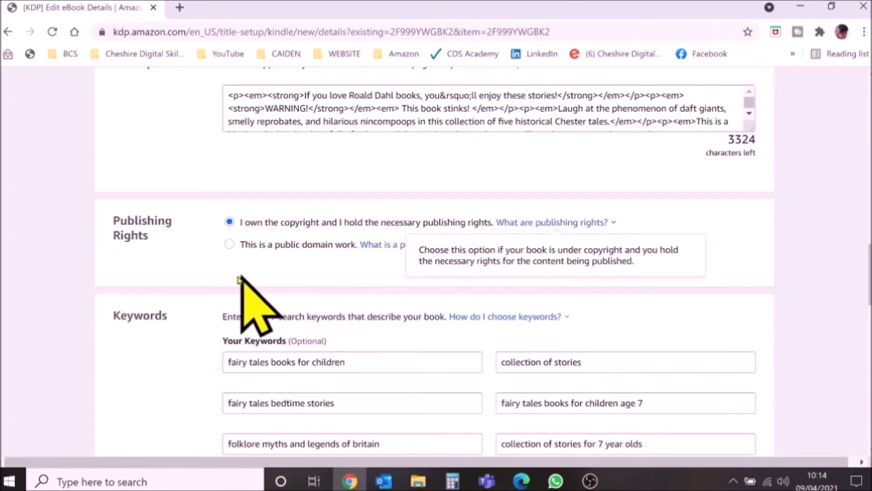
scroll(200, 304, "down", 3)
scroll(196, 293, "down", 1)
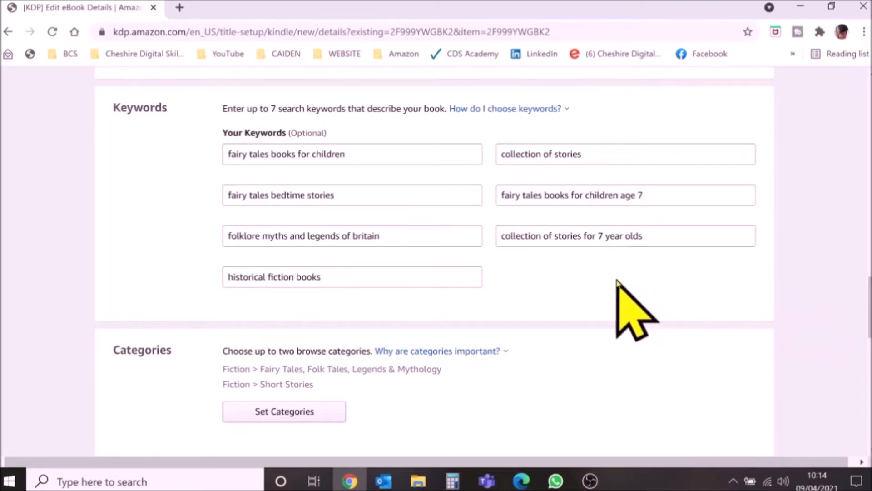
scroll(617, 281, "down", 3)
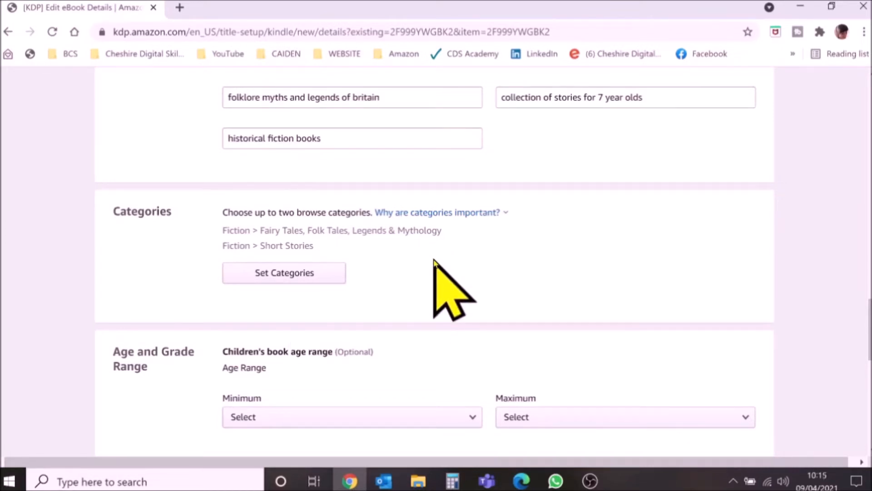
Step: Set the children's book age range to a minimum of 5 and a maximum of 14
scroll(434, 261, "down", 5)
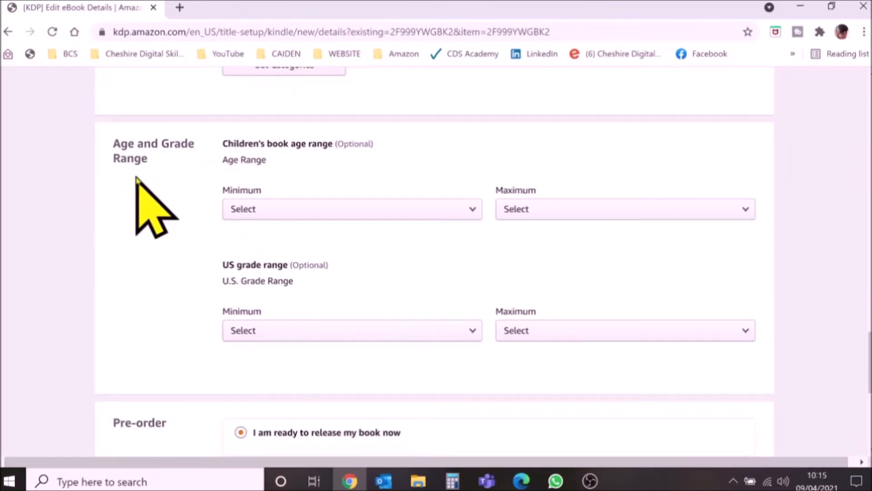
left_click(450, 211)
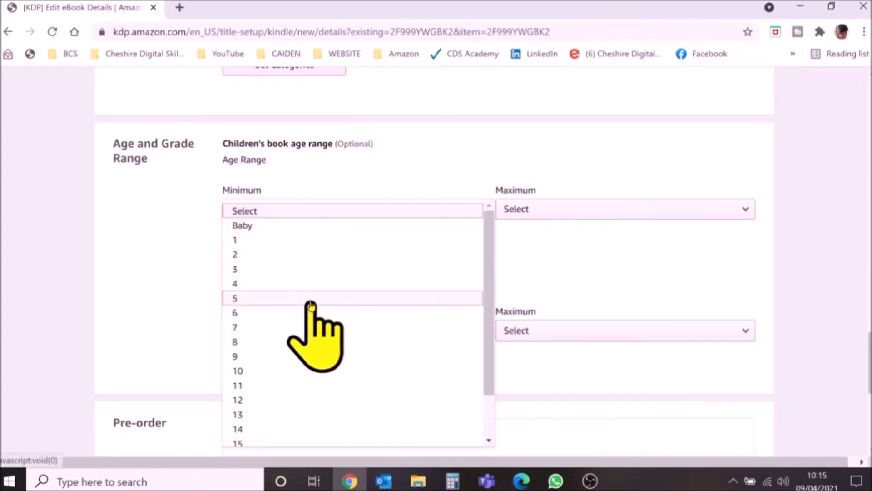
left_click(309, 298)
left_click(666, 214)
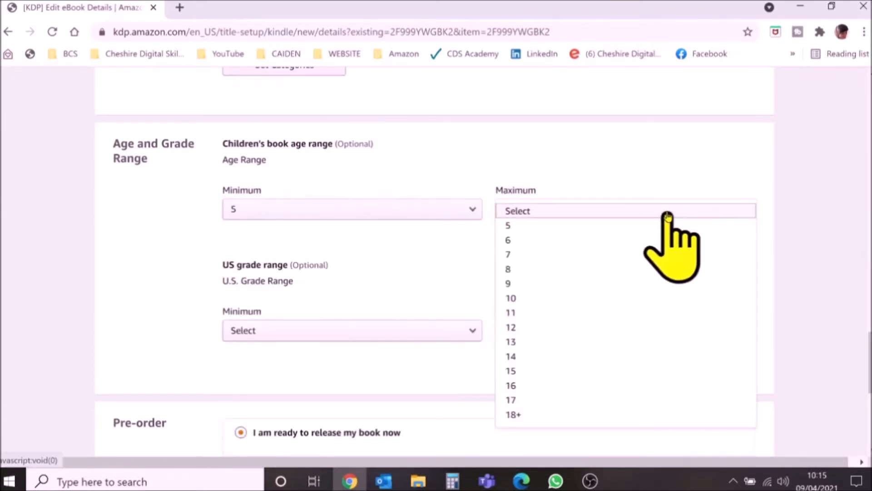
left_click(560, 356)
Step: Set the US grade range from 1st grade to 10th grade
left_click(416, 337)
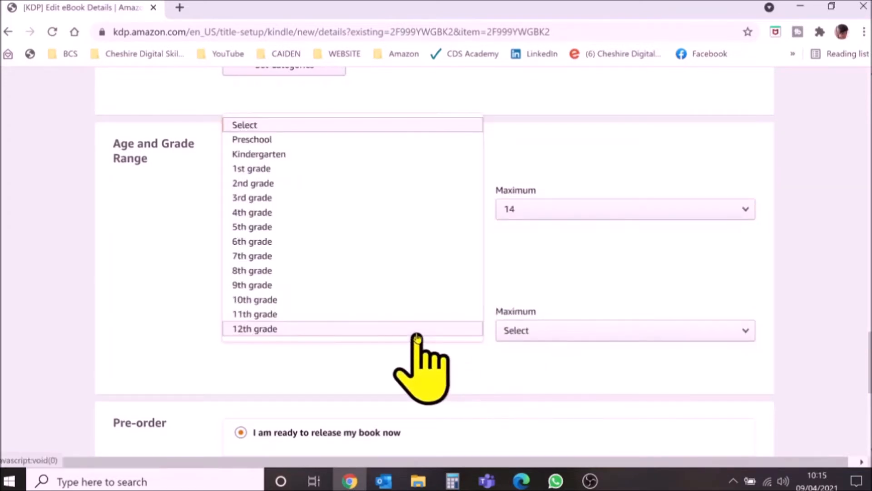
left_click(385, 169)
left_click(745, 332)
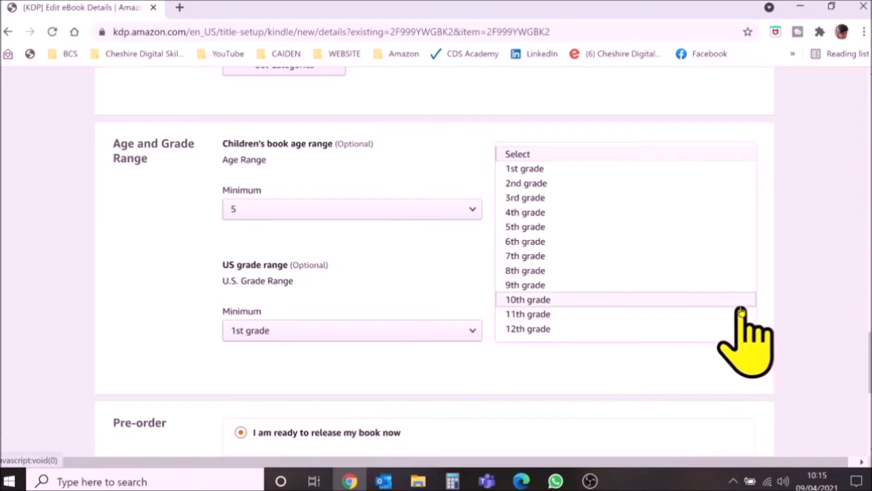
left_click(741, 300)
Step: Check the pre-order option, choose to release the book now, and save the details to continue to the content stage
scroll(631, 359, "down", 5)
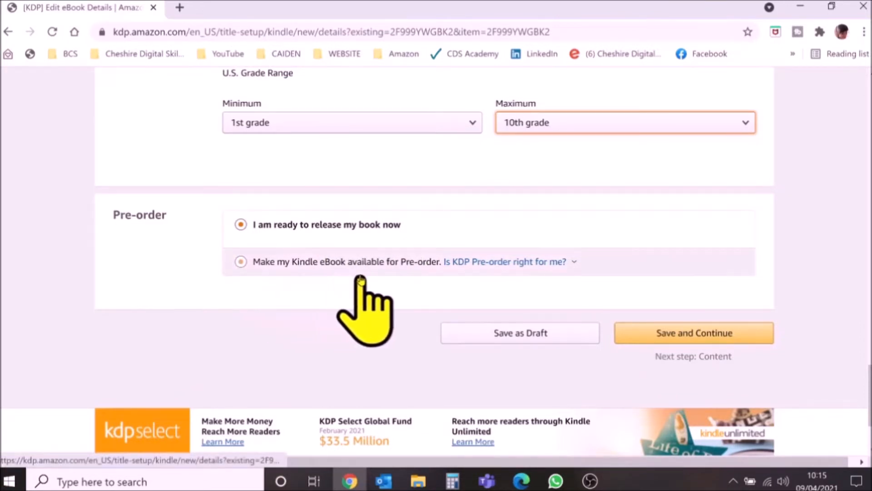
left_click(519, 267)
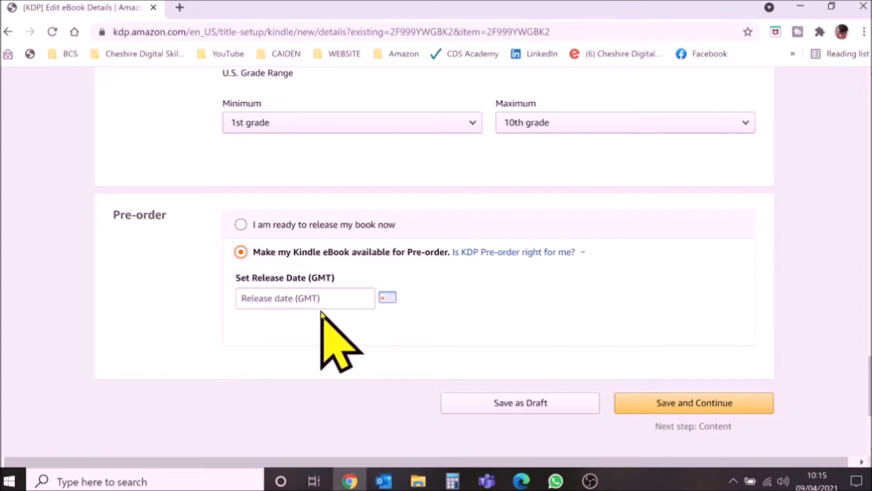
left_click(241, 225)
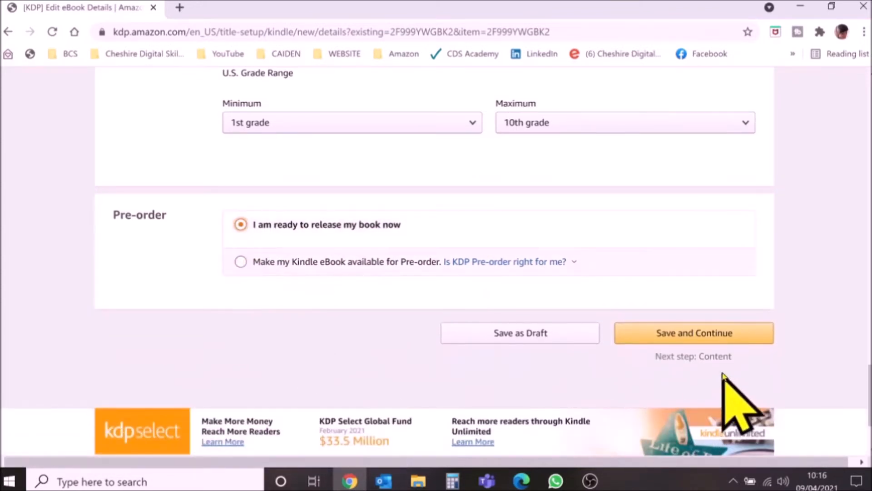
left_click(720, 336)
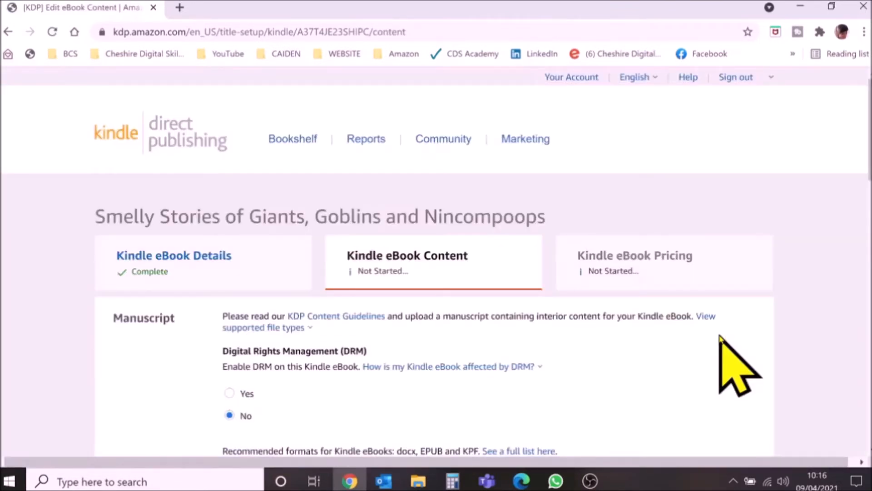
Step: Read how DRM affects the Kindle eBook and enable Digital Rights Management for it
scroll(720, 337, "down", 3)
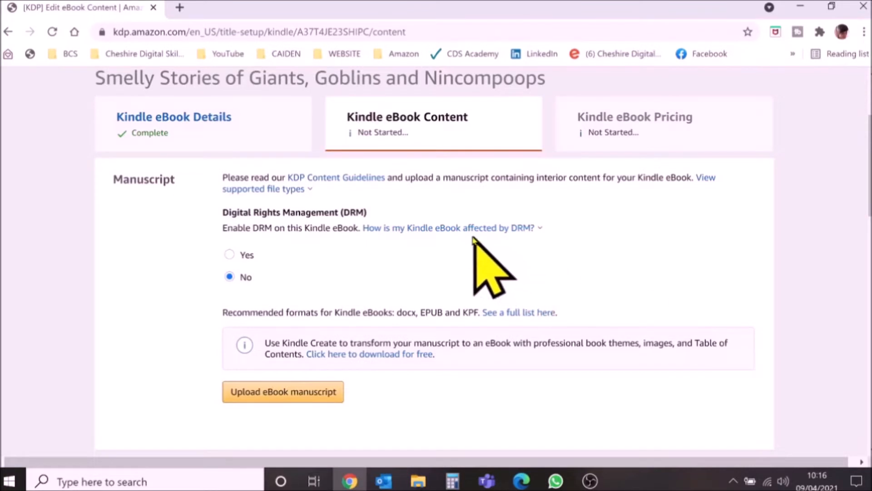
mouse_move(455, 230)
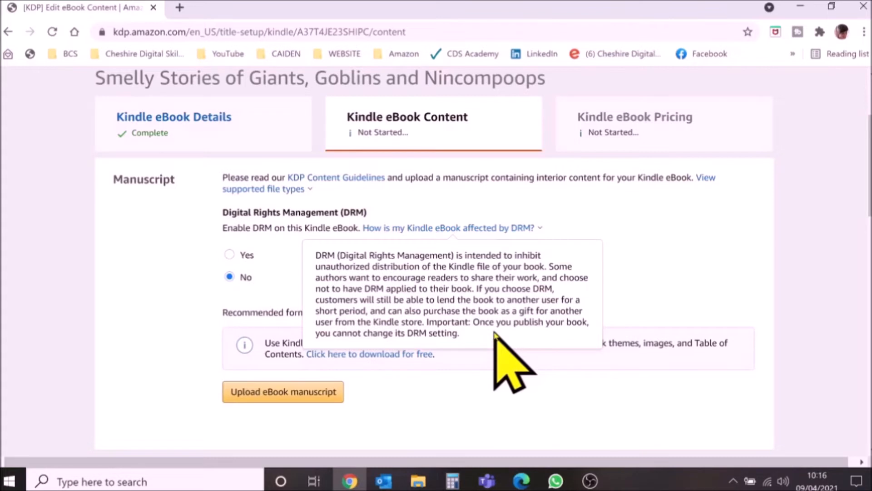
left_click(229, 255)
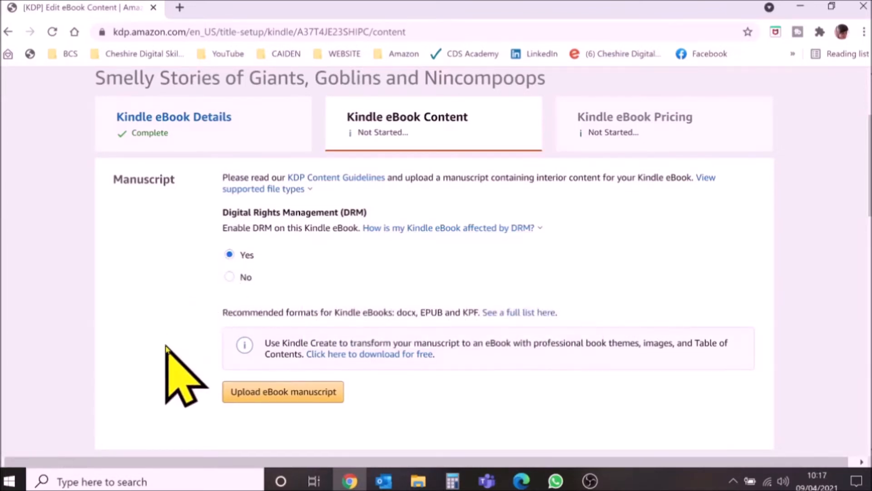
scroll(165, 346, "down", 2)
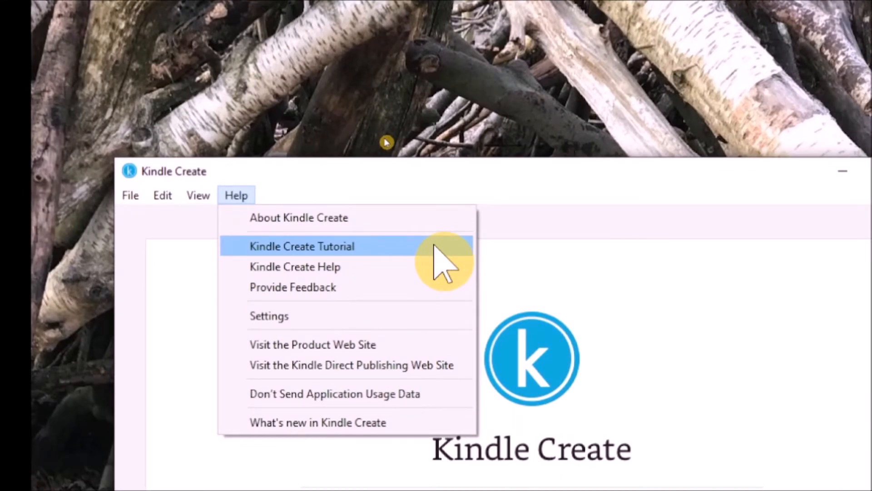
Step: In Kindle Create, open the Kindle Create Tutorial, skim its instructions and follow its link for downloading Kindle Create
left_click(434, 246)
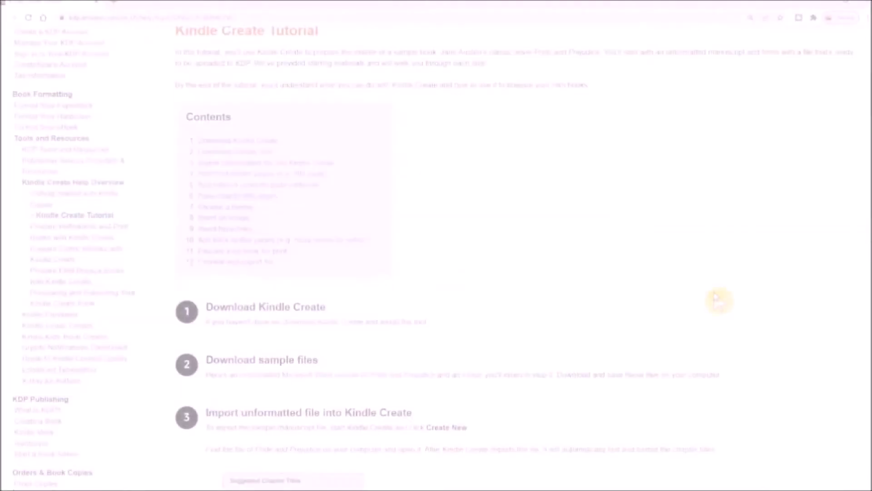
scroll(717, 299, "down", 15)
scroll(716, 296, "down", 20)
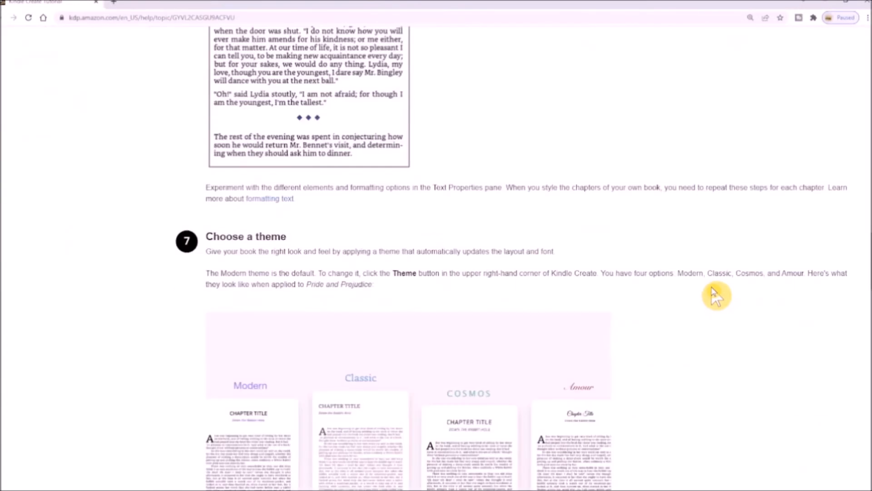
scroll(706, 289, "down", 20)
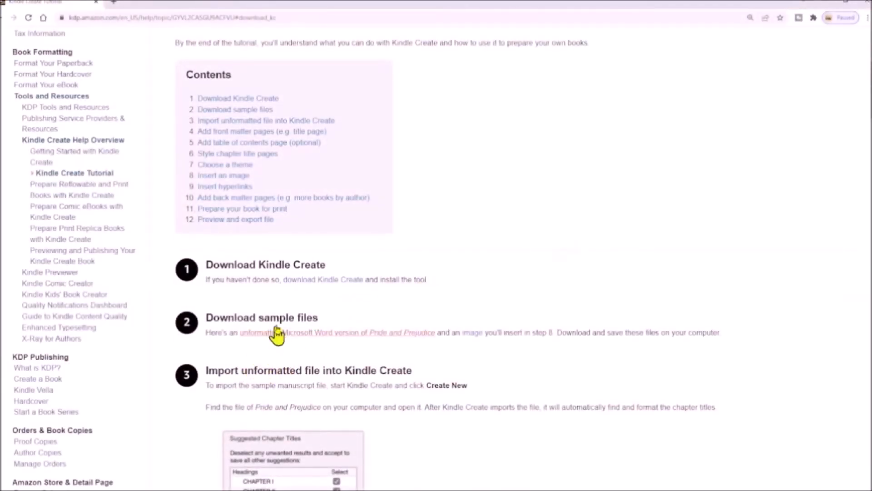
left_click(328, 281)
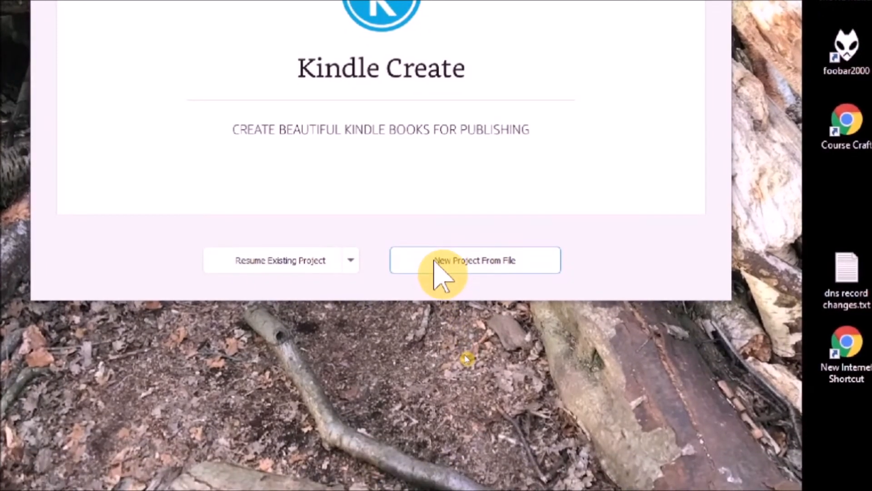
Step: In Kindle Create, start a new project from a file with the book type Textbooks, Travel Guides, Cookbooks, Music books
left_click(435, 262)
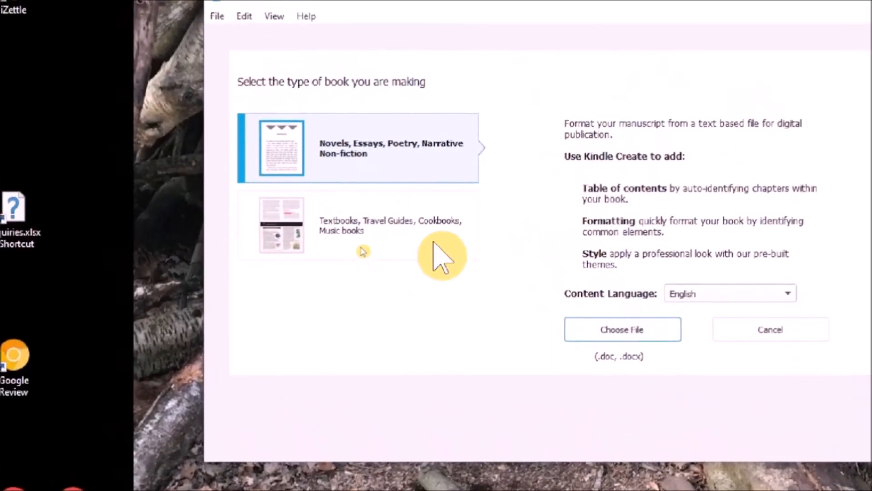
left_click(363, 250)
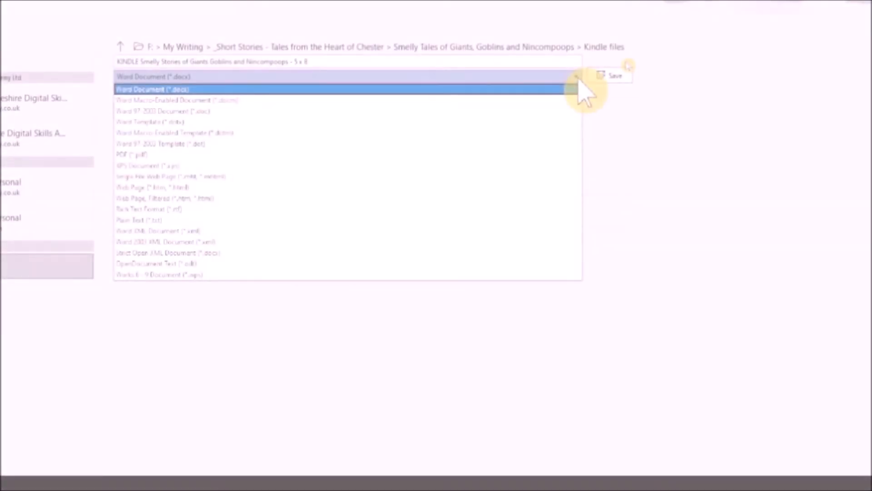
Step: Save the Word manuscript as a PDF in the Kindle files folder and import that PDF into the new Kindle Create project
left_click(575, 164)
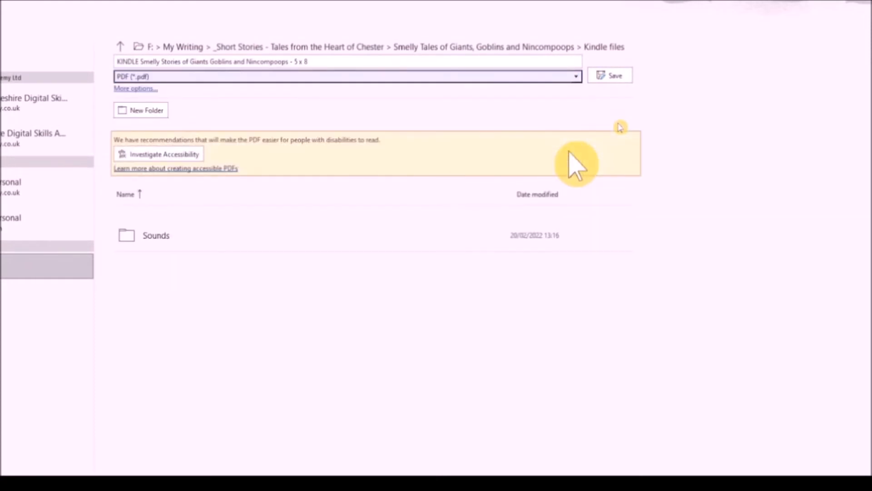
left_click(611, 76)
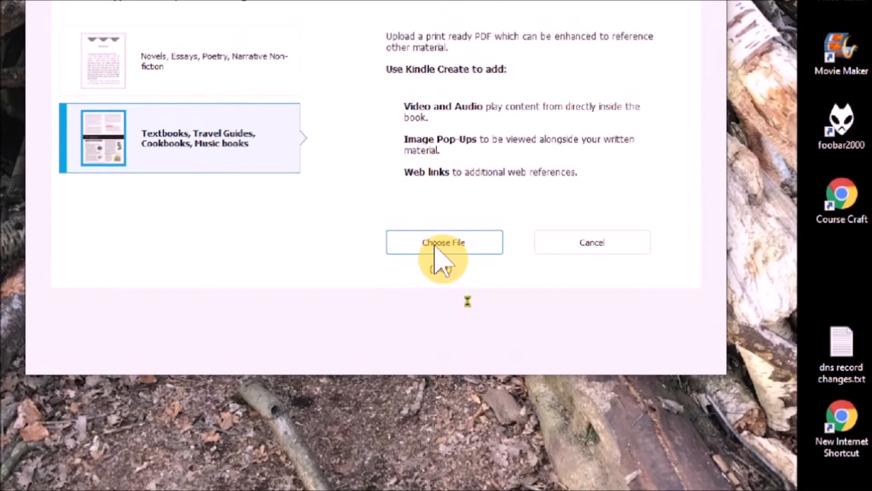
left_click(436, 247)
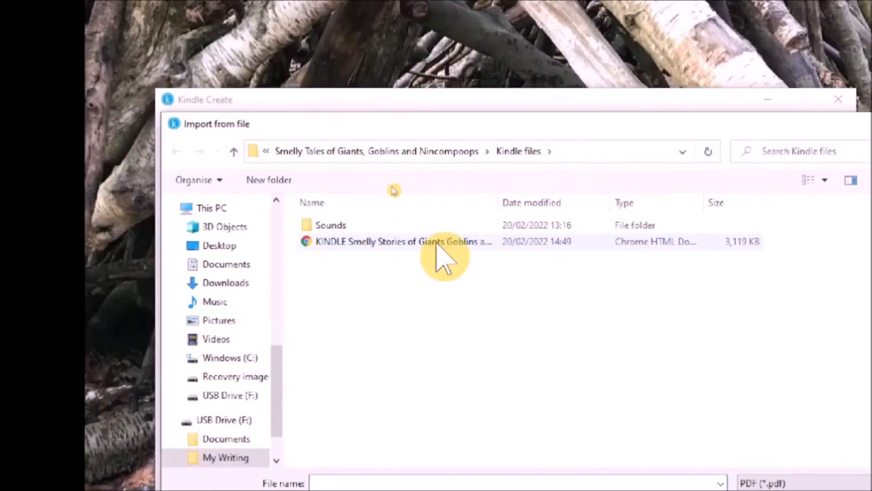
double_click(261, 51)
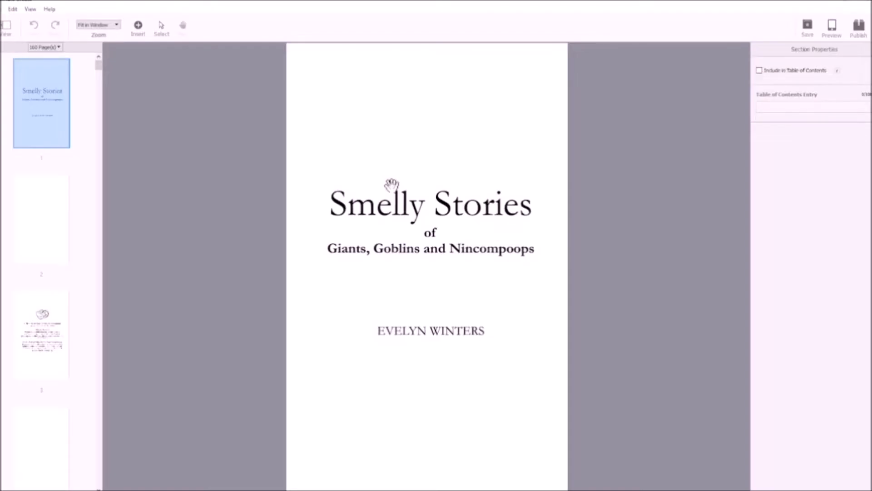
Step: Look through the imported book's opening pages, from the title page into the first story
scroll(391, 184, "down", 4)
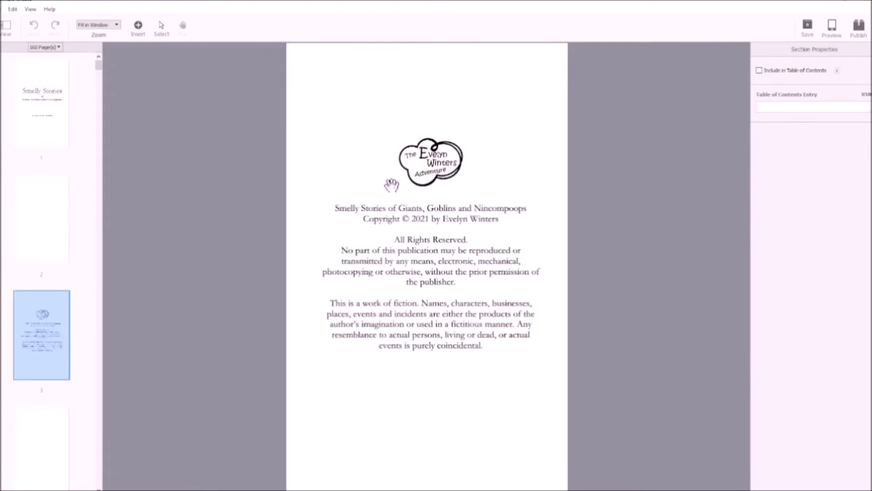
scroll(392, 185, "down", 3)
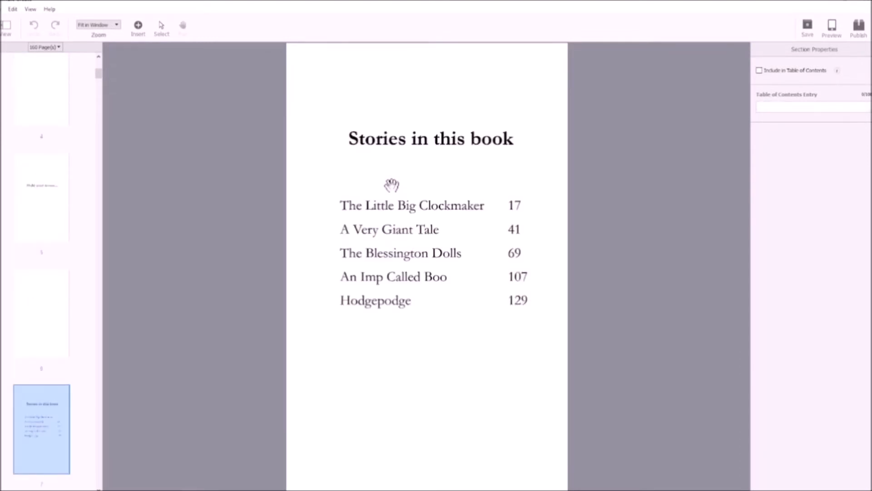
scroll(392, 185, "down", 4)
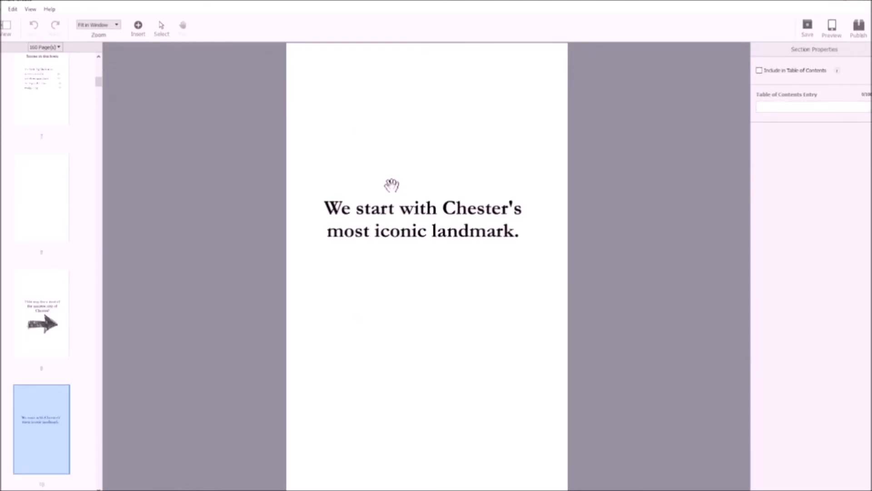
scroll(391, 185, "down", 4)
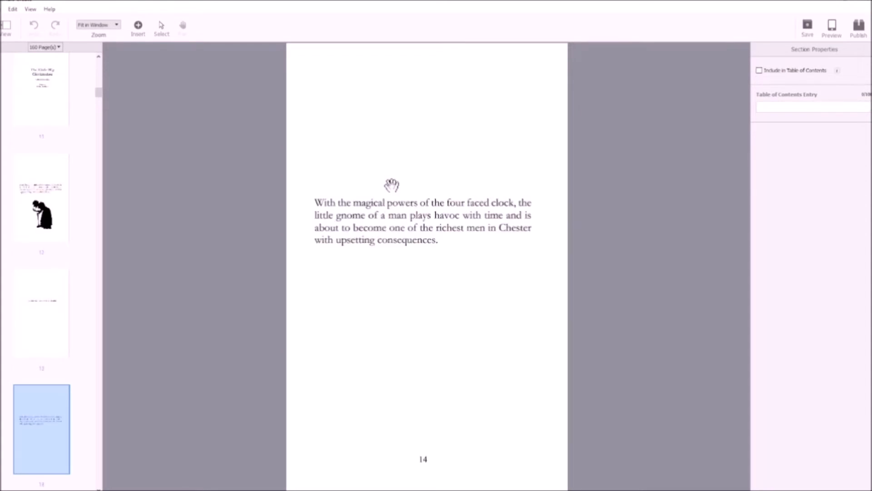
scroll(392, 185, "down", 5)
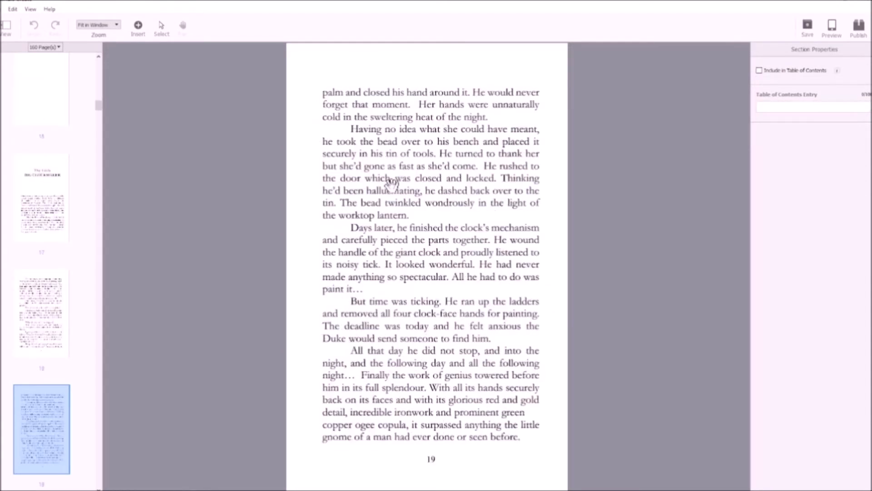
scroll(392, 185, "down", 2)
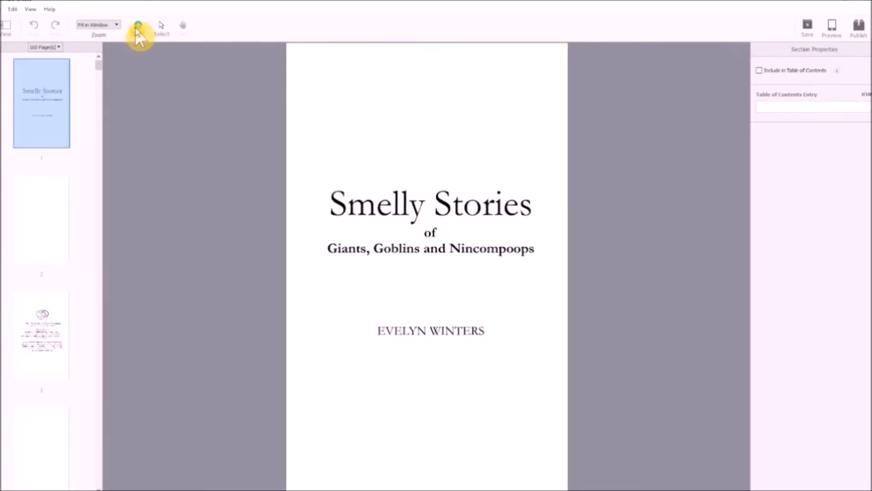
Step: Insert the video smelly stories book.mp4 above the title on page 1, with the title "Smelly Stories" and short description "This book stinks!"
left_click(138, 27)
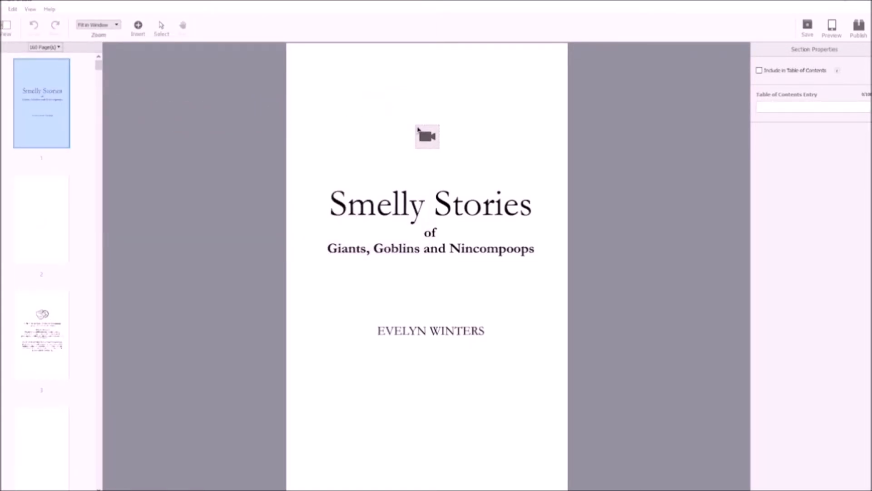
left_click(418, 129)
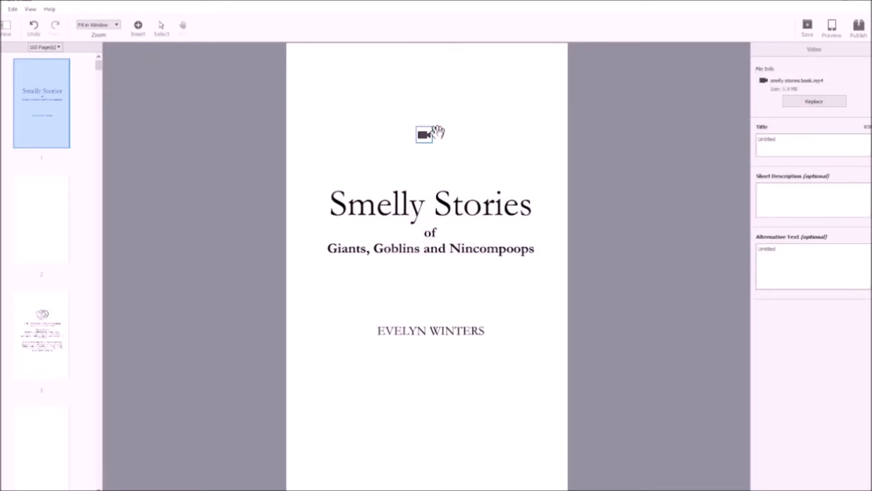
left_click(763, 144)
type("Smelly Stories")
left_click(785, 194)
type("This book is")
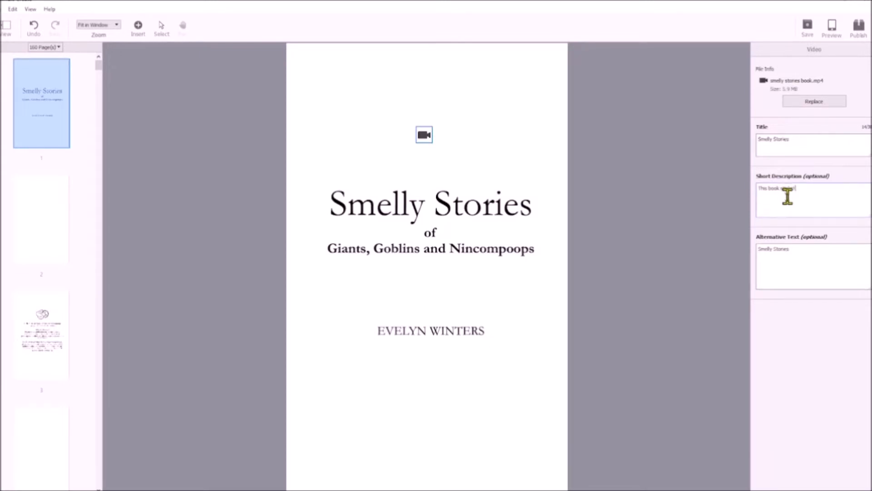
left_click(809, 28)
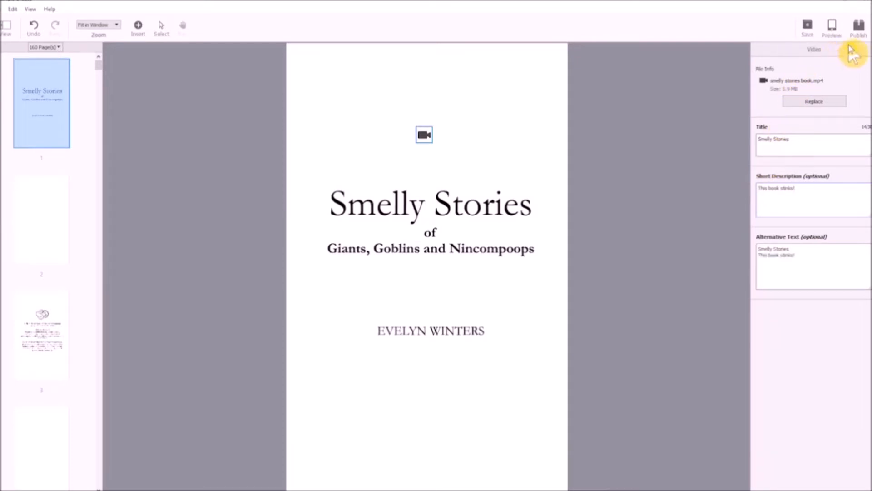
Step: Preview the title page on the tablet view and play the embedded video
left_click(835, 28)
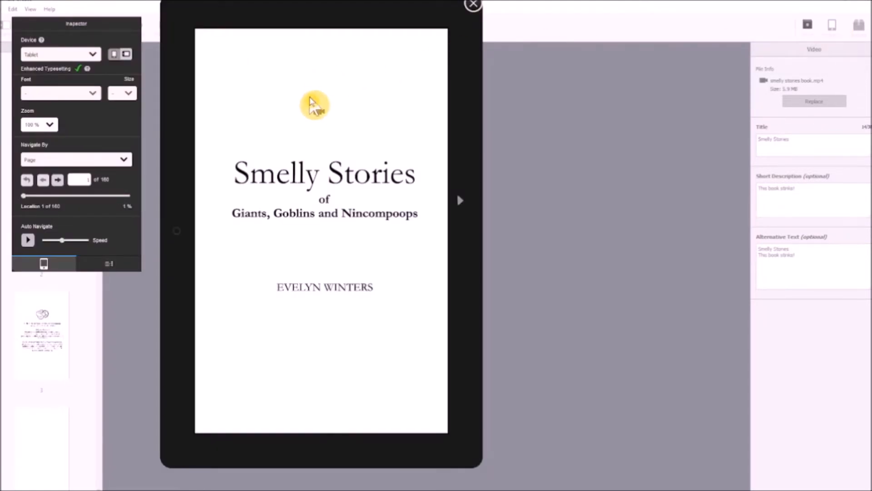
left_click(319, 115)
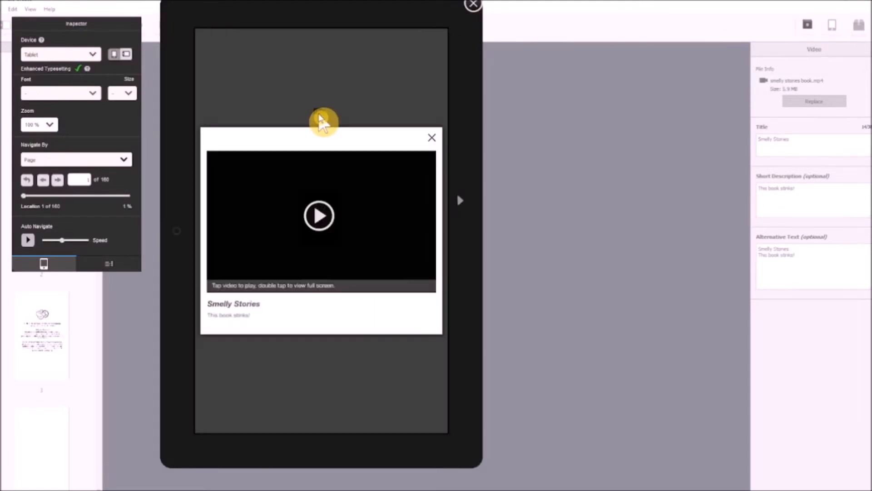
left_click(322, 217)
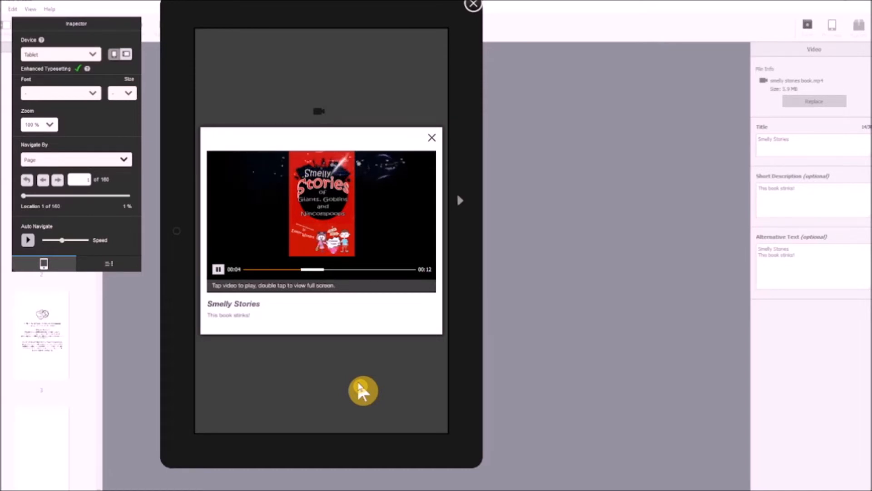
left_click(473, 5)
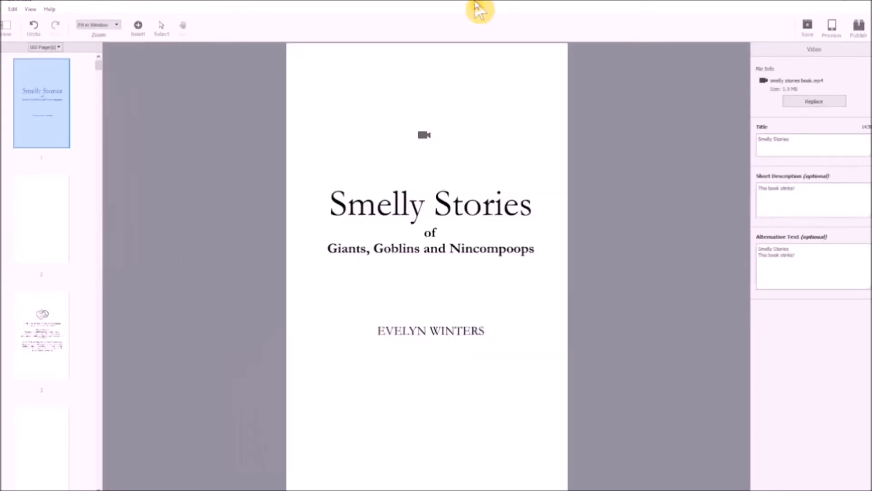
Step: Go to the book's last page and preserve the links so the website address becomes a hyperlink
scroll(47, 467, "down", 20)
left_click(45, 452)
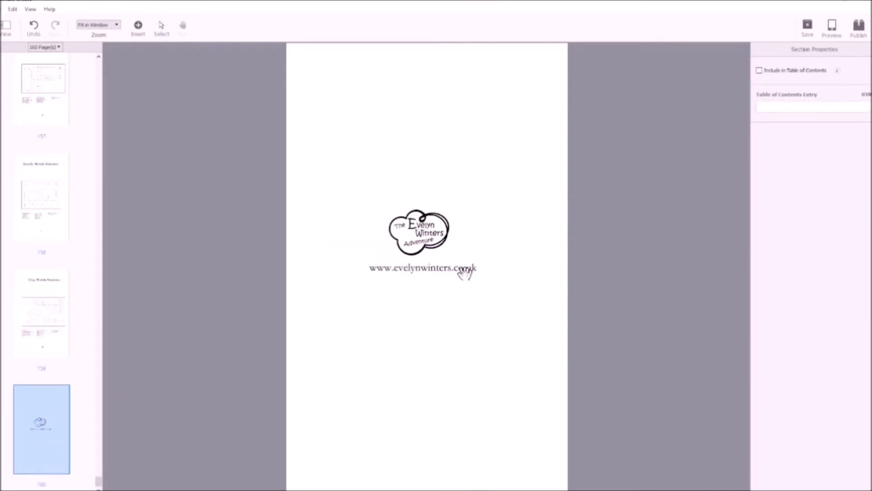
left_click(13, 9)
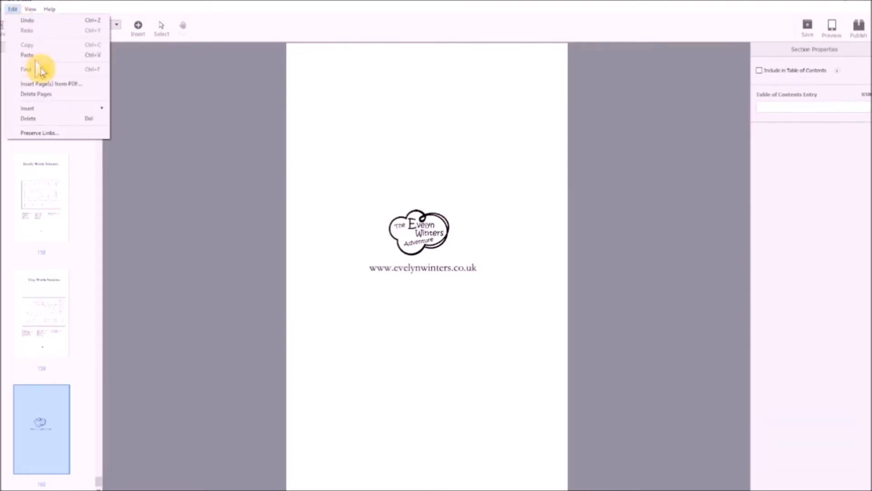
left_click(37, 132)
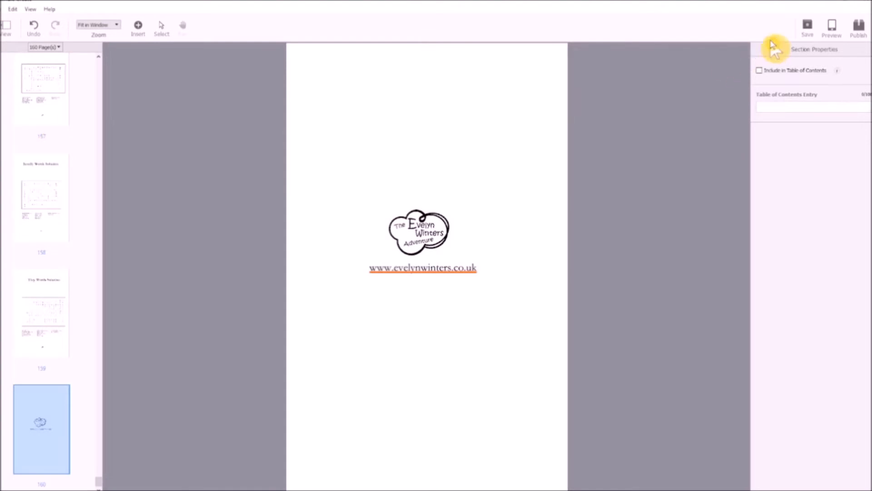
Step: Preview the last page on the tablet view and test the website link
left_click(836, 28)
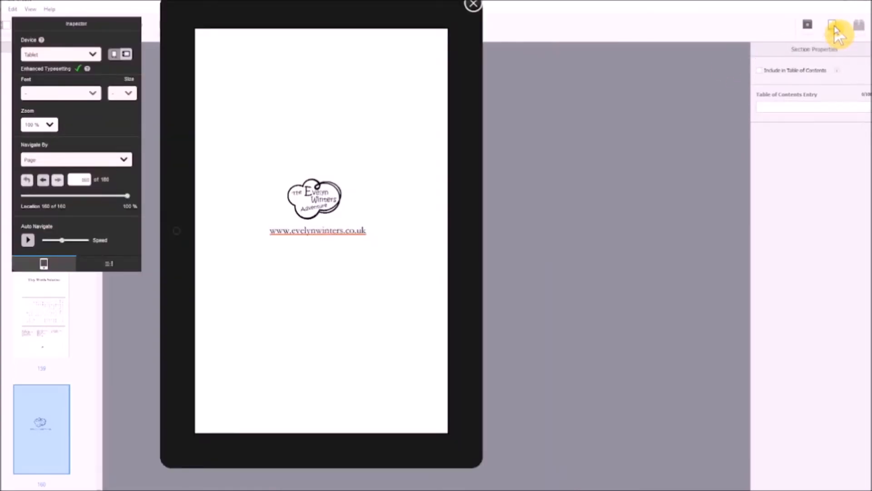
left_click(293, 231)
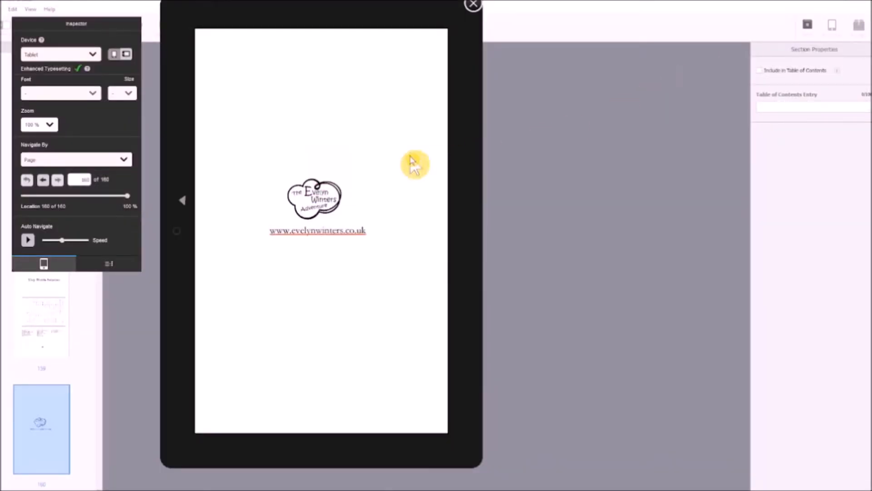
left_click(473, 7)
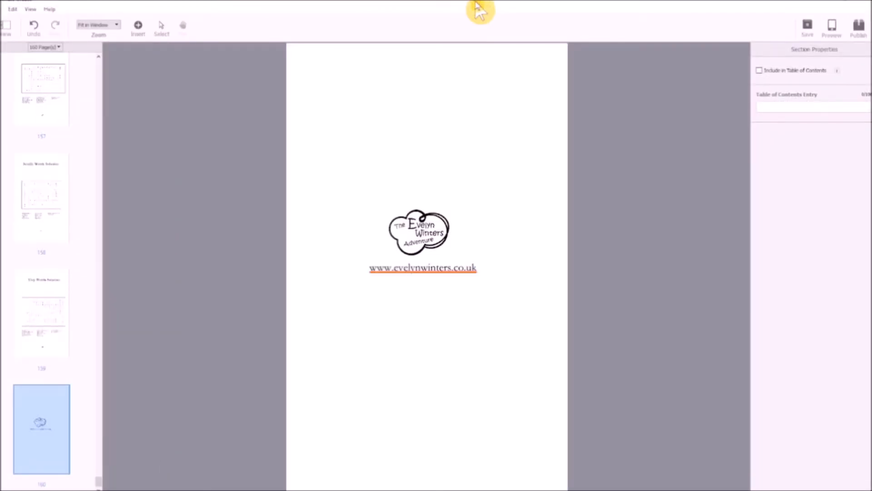
Step: Publish the book to a KPF file, saving the project as KINDLE Smelly Stories of Giants Goblins and Nincompoops - 5 x 8_KC.kcb
left_click(860, 29)
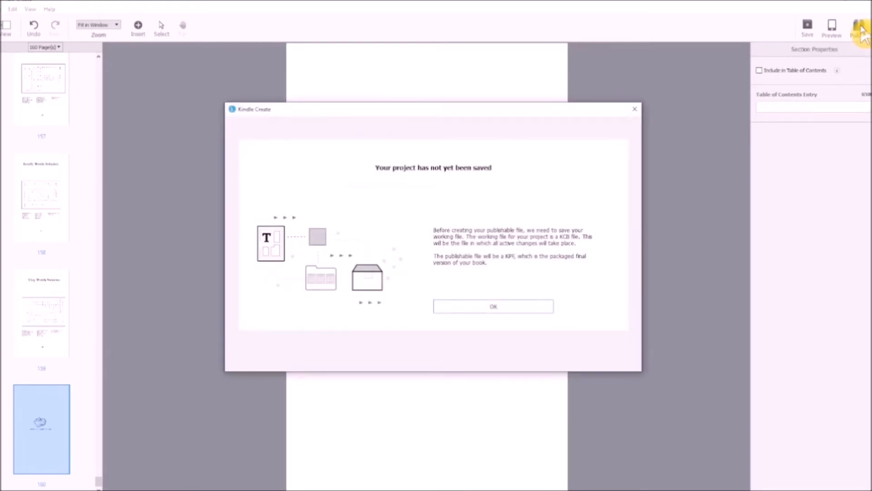
left_click(498, 307)
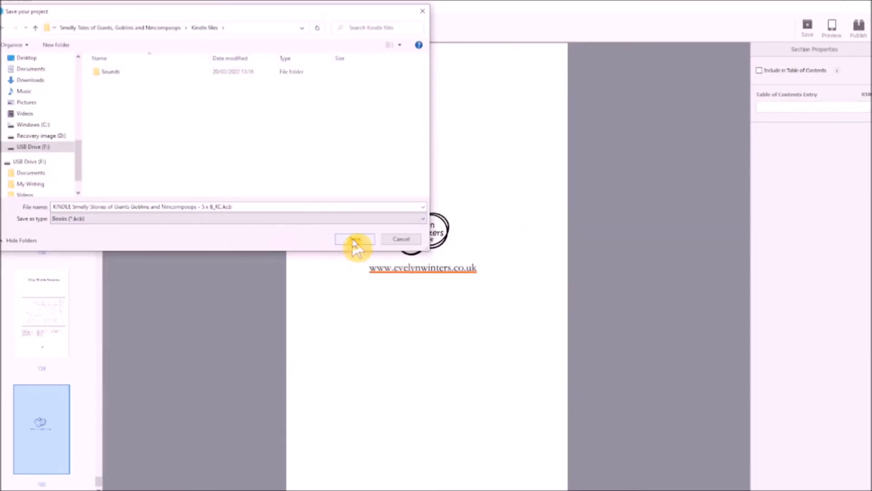
left_click(354, 240)
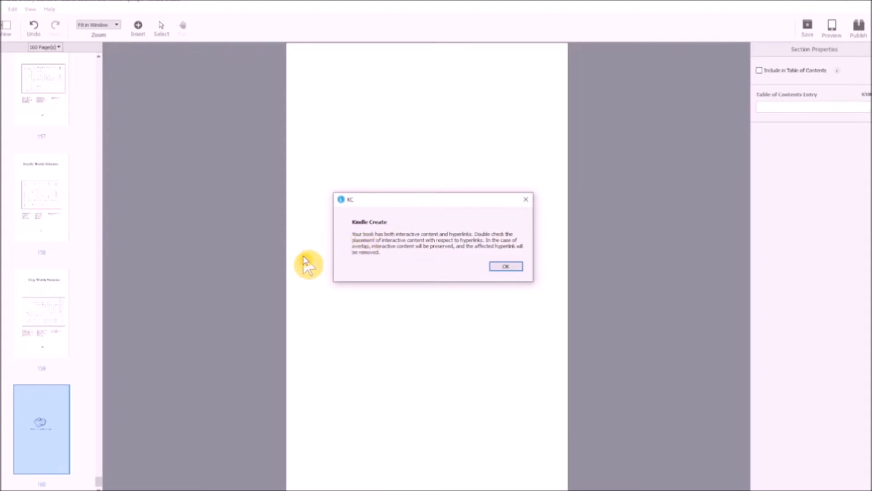
left_click(514, 267)
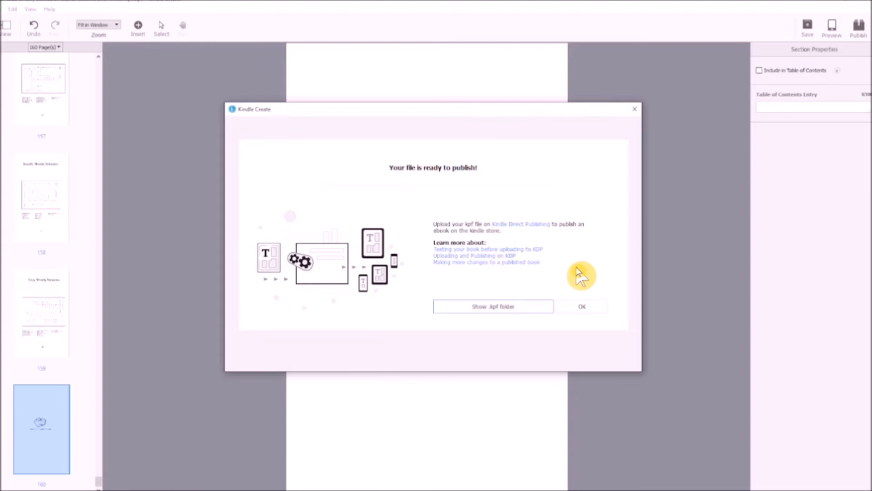
left_click(587, 310)
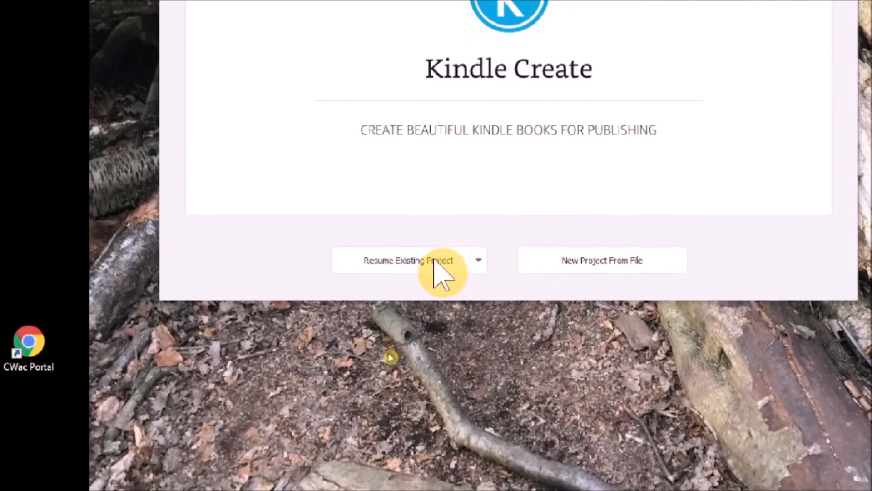
left_click(435, 260)
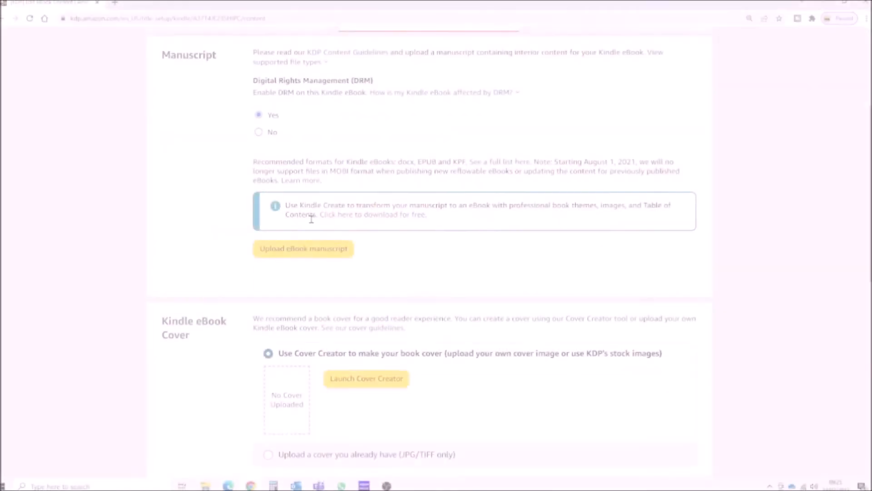
Step: In Kindle Direct Publishing, upload KINDLE Smelly Stories of Giants Goblins and Nincompoops - 5 x 8.kpf as the eBook manuscript
left_click(289, 255)
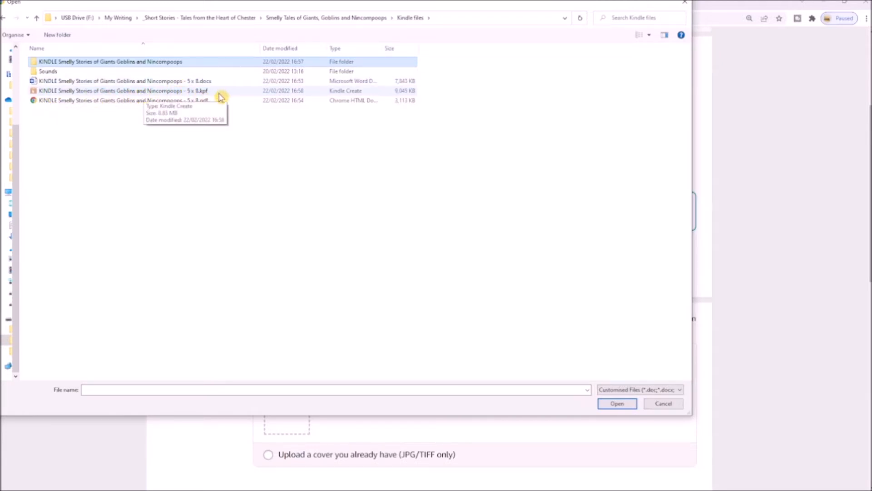
double_click(136, 91)
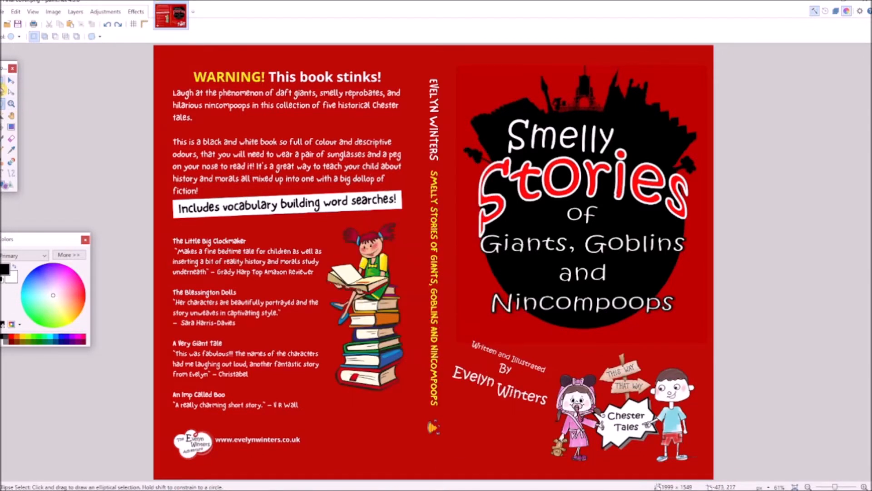
Step: Crop the full paperback cover image to the front cover only, from the spine's edge to the outer edge
left_click(3, 81)
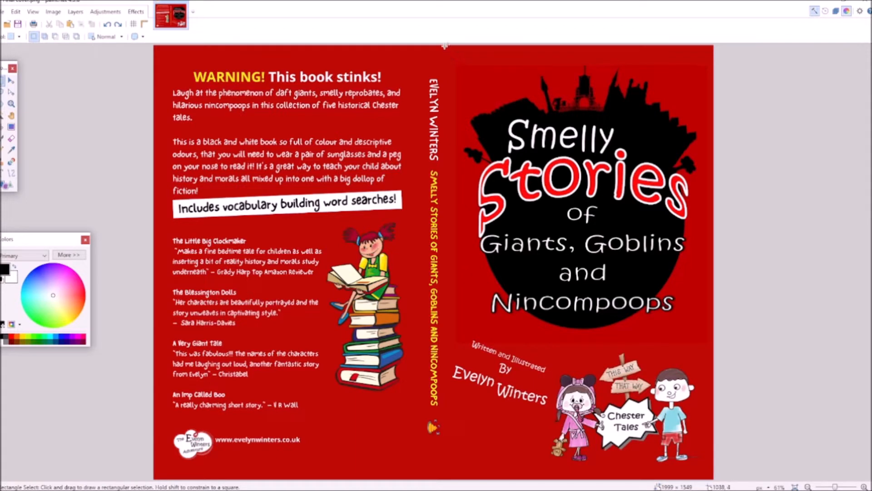
left_click_drag(444, 45, 711, 466)
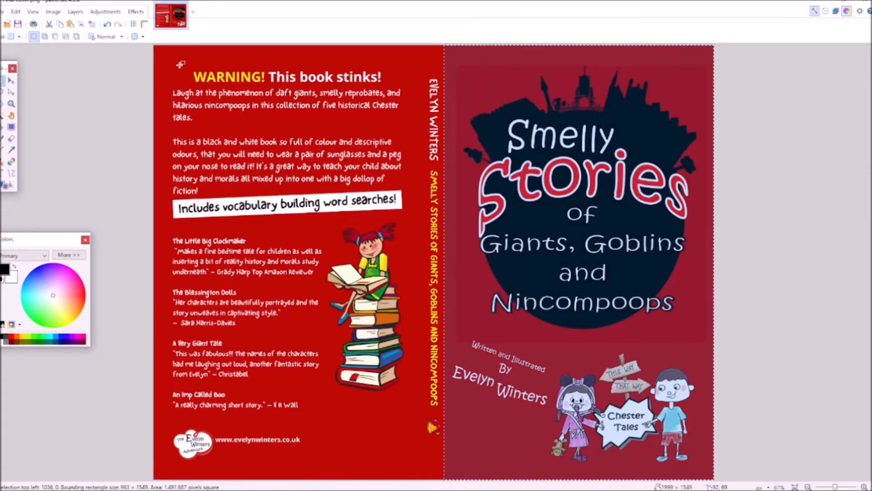
left_click(54, 12)
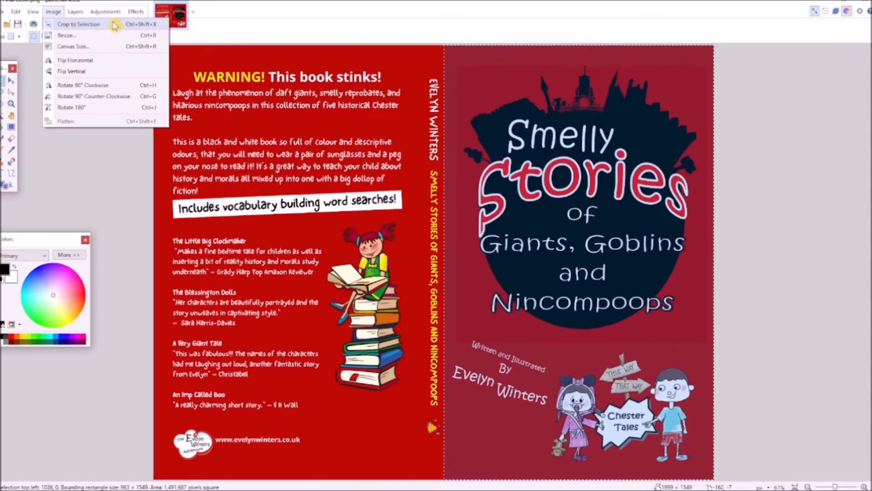
left_click(115, 25)
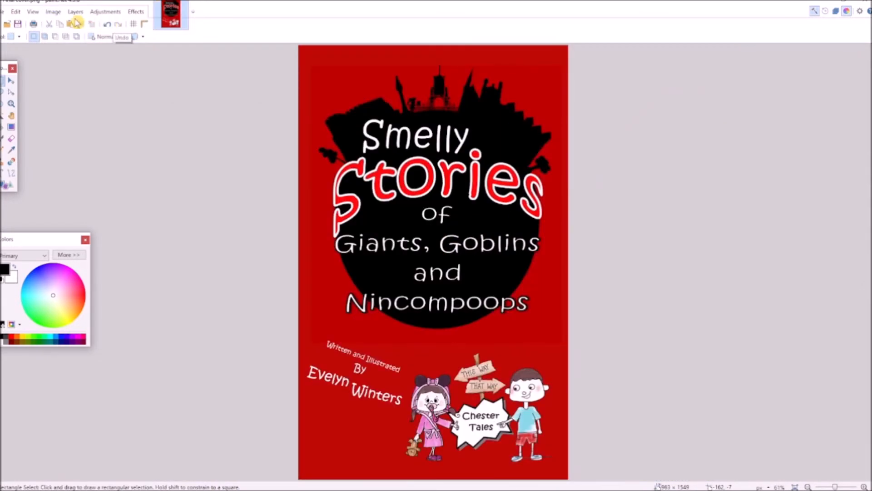
Step: Check the cropped front cover's pixel dimensions and resolution
left_click(54, 13)
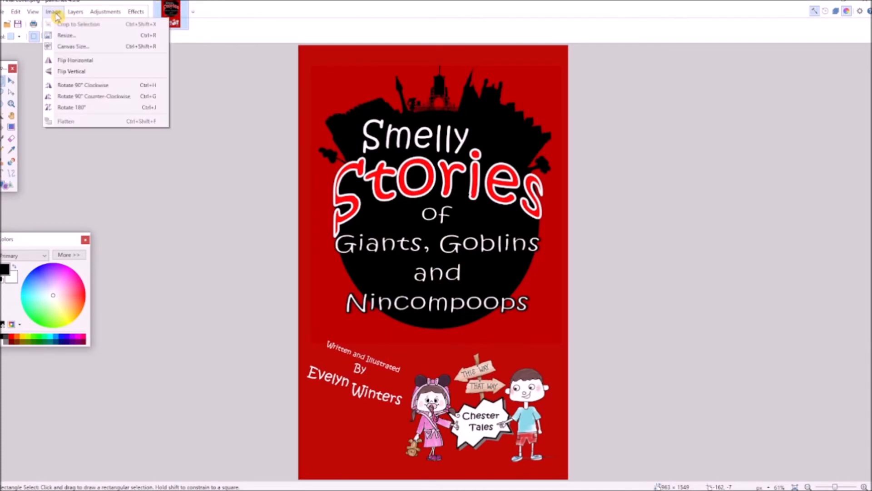
left_click(66, 36)
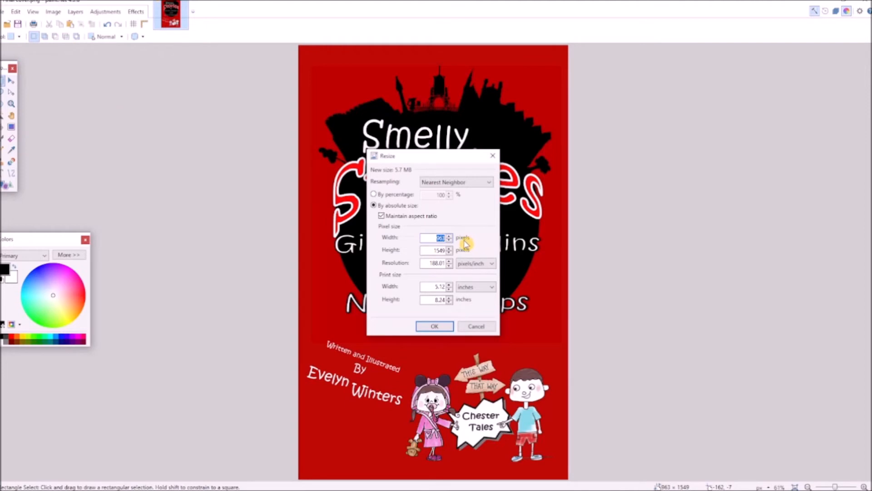
left_click(435, 325)
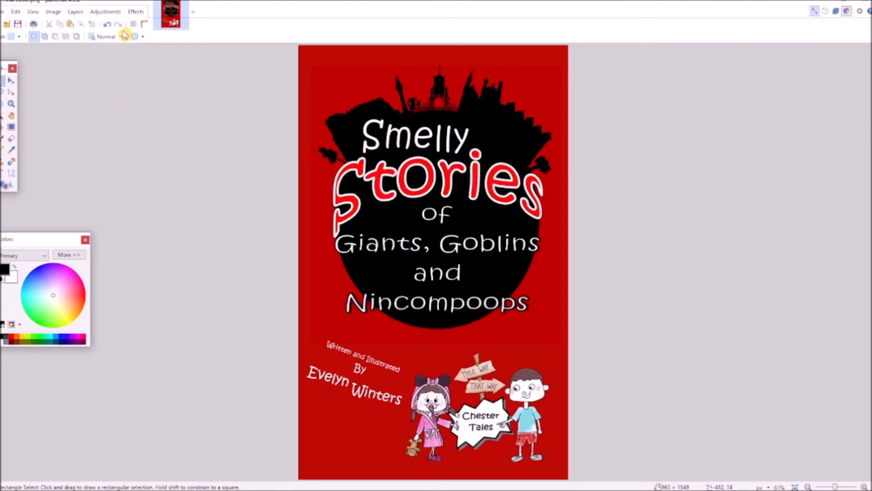
Step: Save the cropped front cover as a separate JPEG file in the Covers folder
left_click(3, 13)
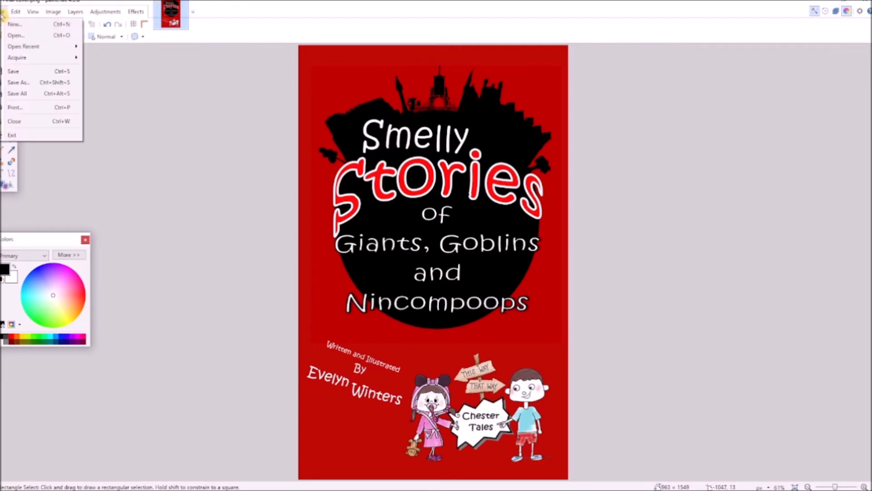
left_click(17, 82)
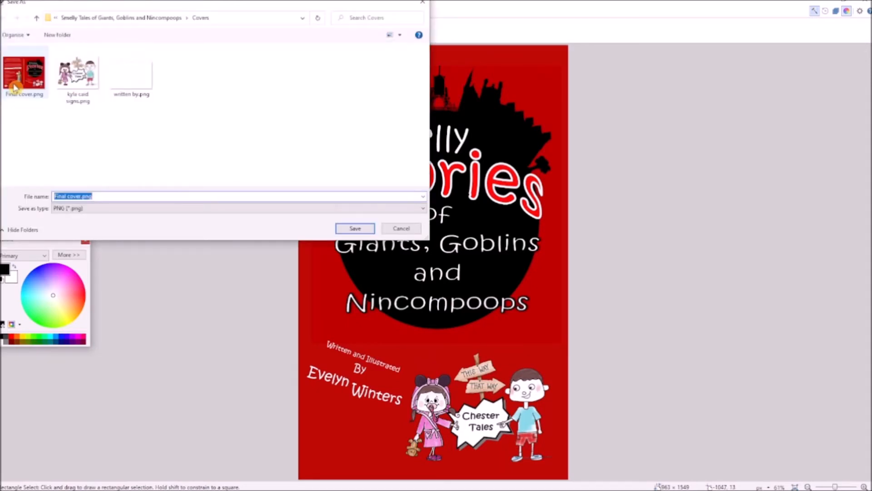
left_click(112, 209)
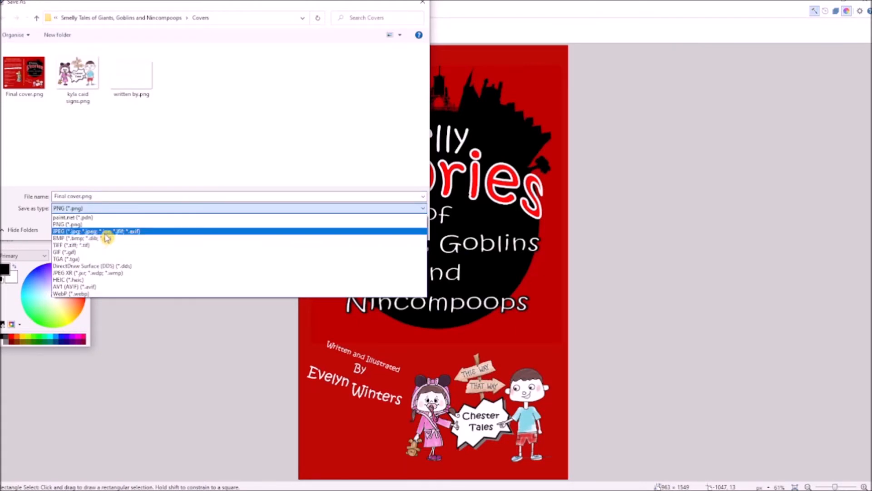
left_click(106, 232)
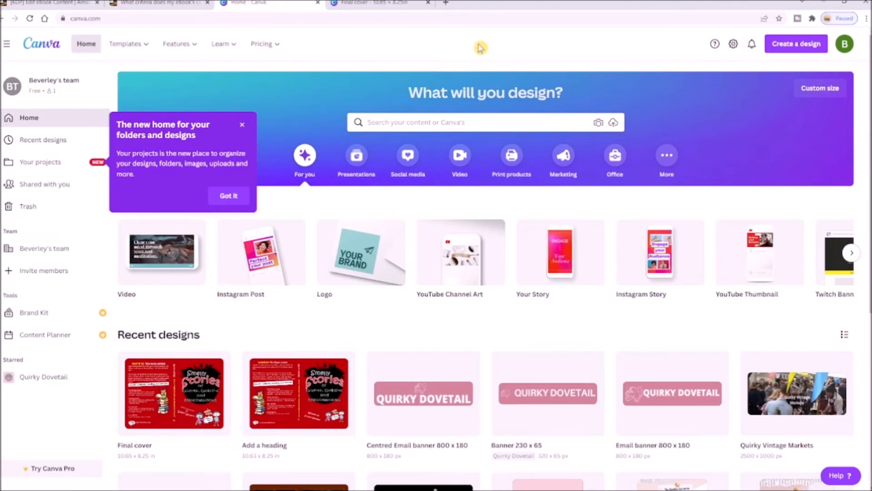
Step: In Canva, create a blank custom-size design of 1600 × 2560 px
left_click(792, 52)
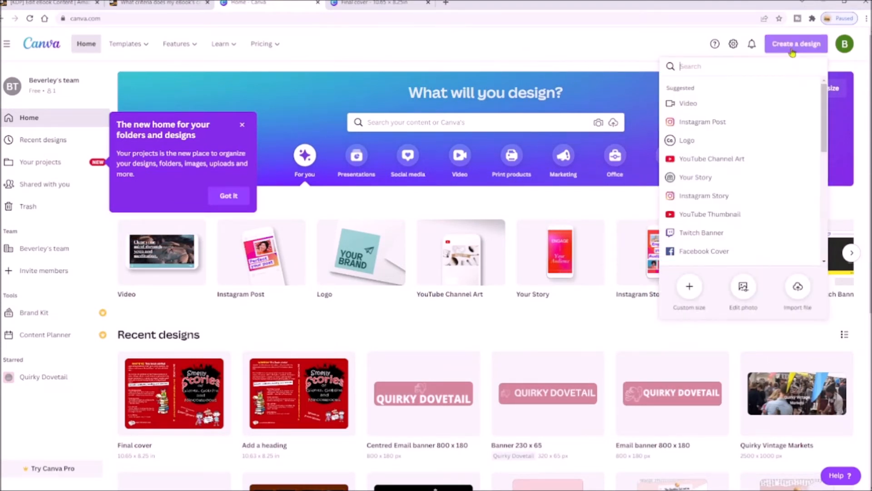
left_click(686, 293)
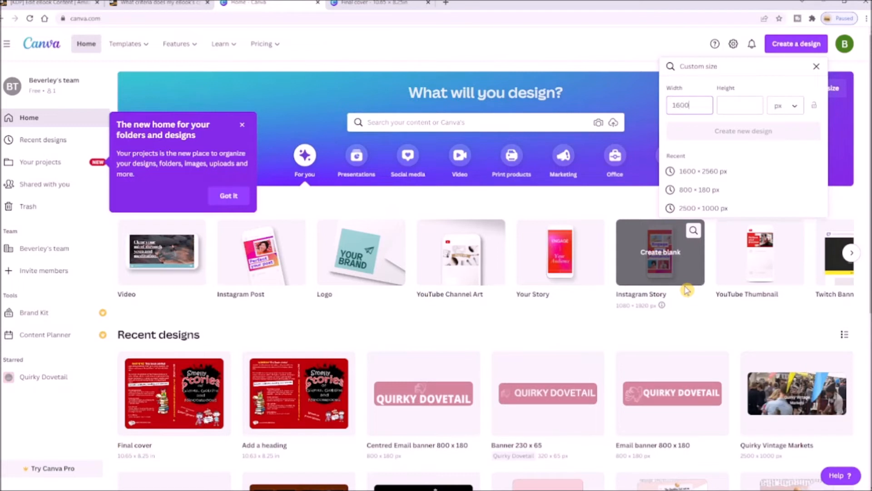
left_click(740, 104)
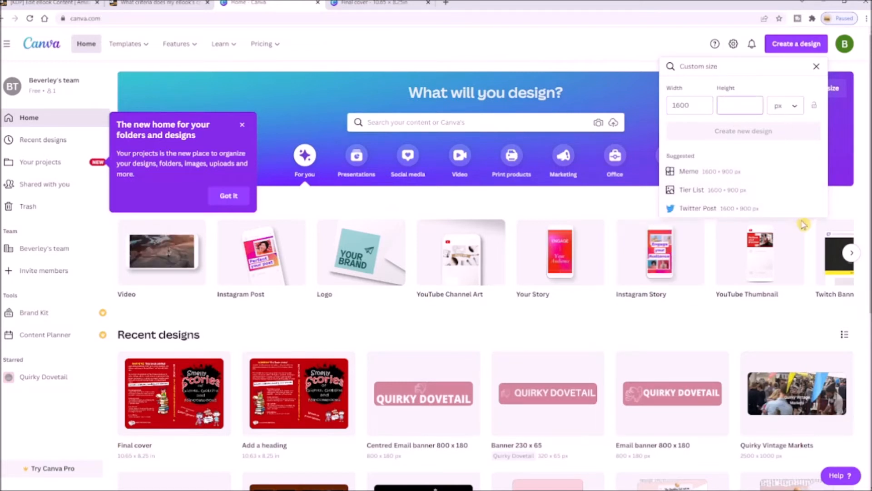
type("2560")
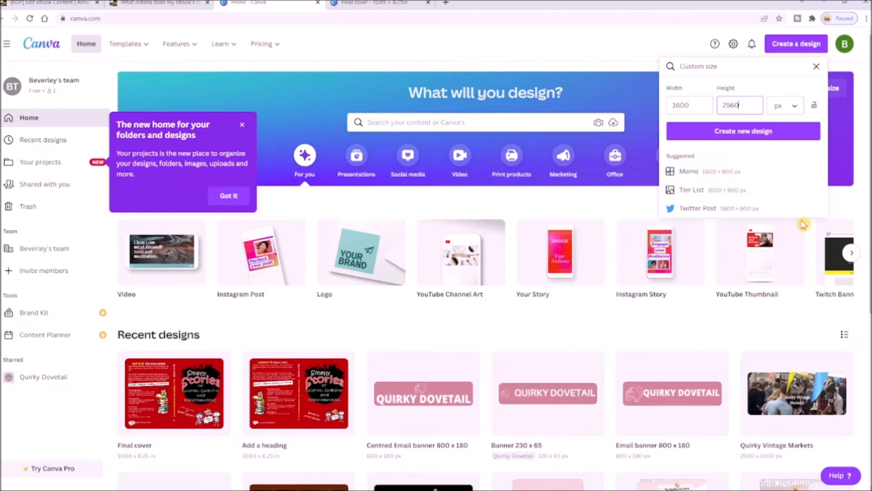
left_click(737, 137)
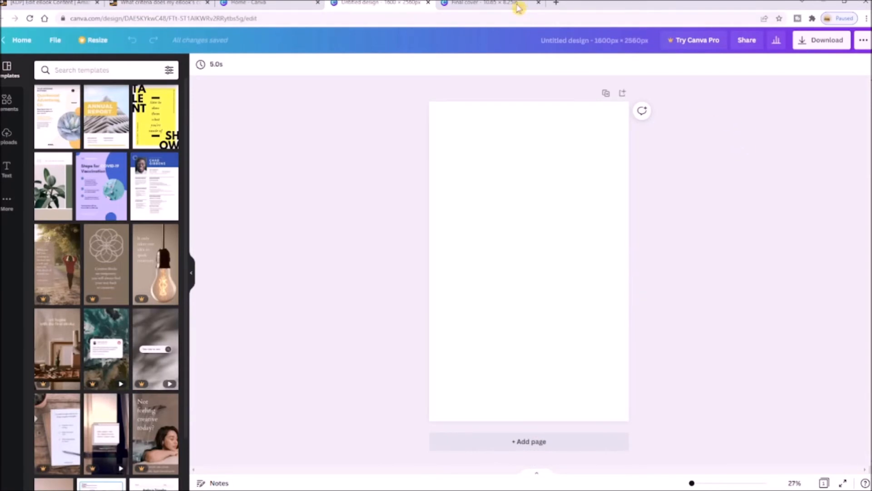
Step: Copy the red background from the Final cover design into the new design and stretch it over the whole page
left_click(490, 4)
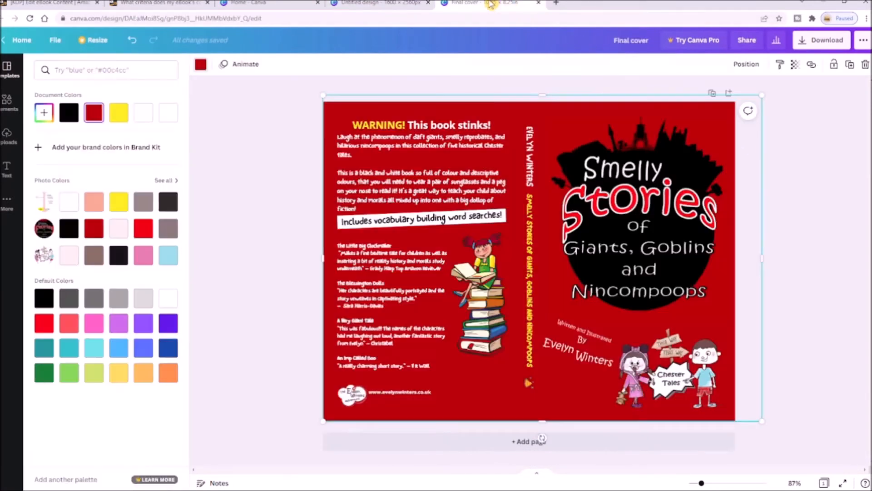
right_click(352, 113)
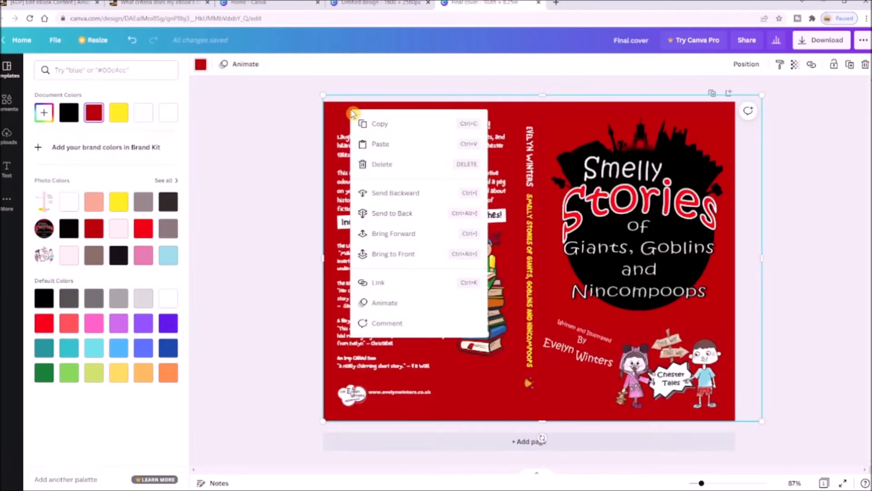
left_click(382, 124)
left_click(380, 6)
key("ctrl+v")
left_click_drag(564, 201, 631, 273)
left_click_drag(533, 261, 527, 427)
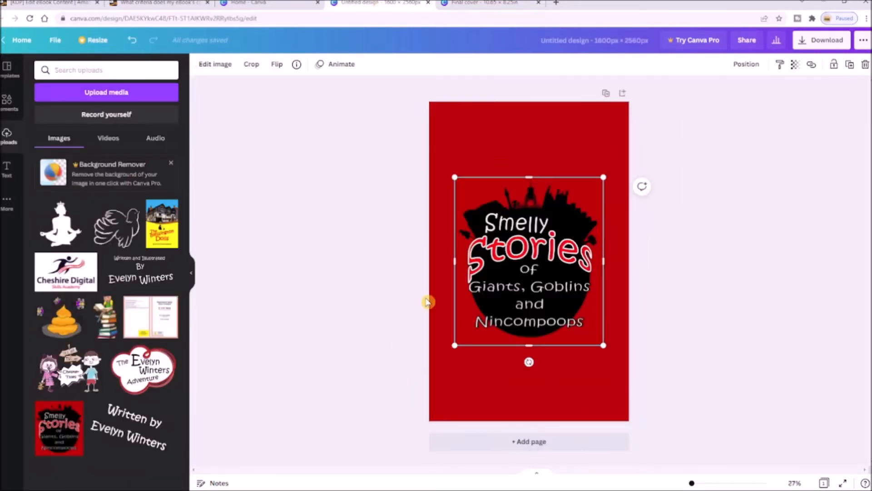
Step: Move the Smelly Stories title image to the page's top edge and enlarge it to the full page width
left_click_drag(528, 243, 504, 166)
left_click_drag(582, 270, 630, 327)
left_click_drag(431, 327, 429, 331)
left_click_drag(631, 330, 627, 327)
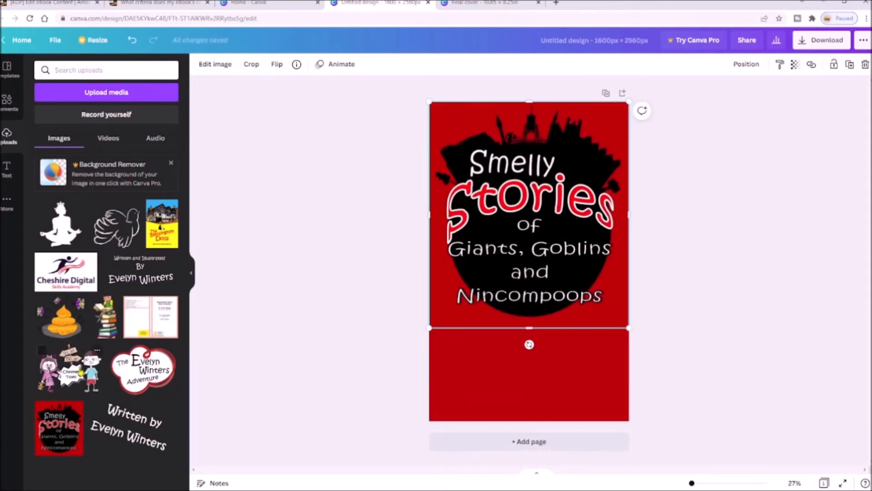
Step: Add the Chester Tales children illustration, shrink it and place it in the cover's lower right corner
left_click(73, 370)
left_click_drag(539, 267, 574, 375)
left_click_drag(492, 426, 526, 401)
left_click_drag(591, 372, 581, 372)
Step: Add the Written and Illustrated By author credit image, shrink it and place it below the title, beside the children illustration
left_click(133, 271)
left_click_drag(563, 258, 525, 354)
left_click_drag(555, 389, 512, 383)
left_click_drag(470, 403, 453, 408)
left_click_drag(469, 373, 478, 362)
left_click_drag(556, 364, 556, 372)
left_click(778, 245)
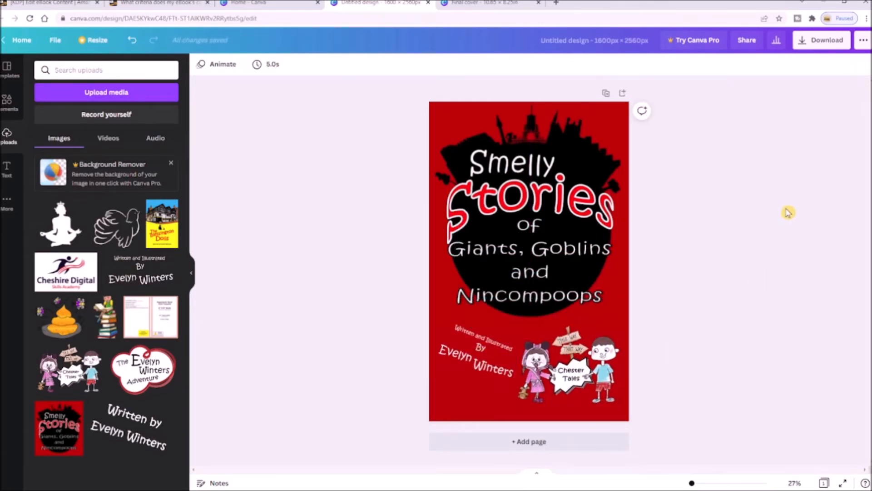
Step: Download the finished cover design as a JPG file
left_click(829, 45)
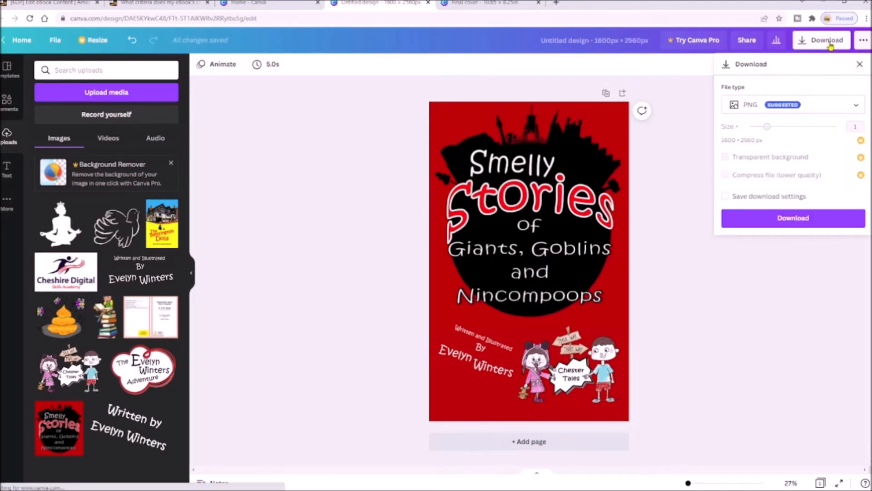
left_click(846, 105)
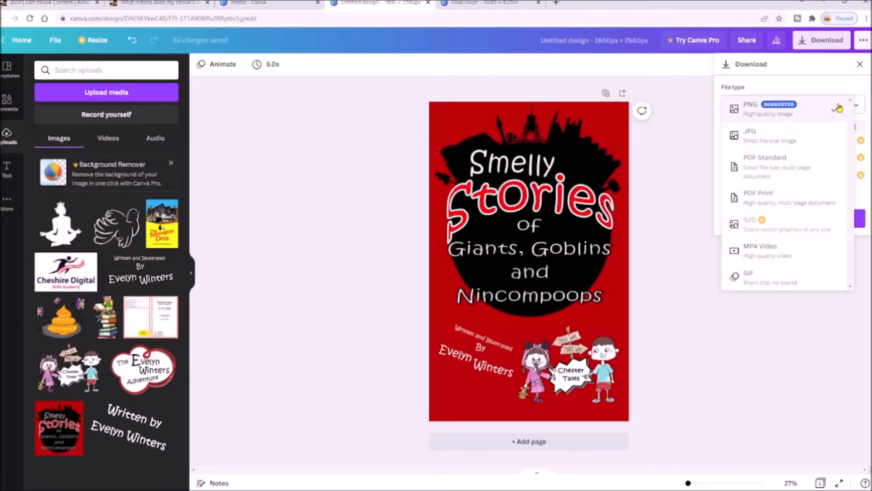
left_click(787, 135)
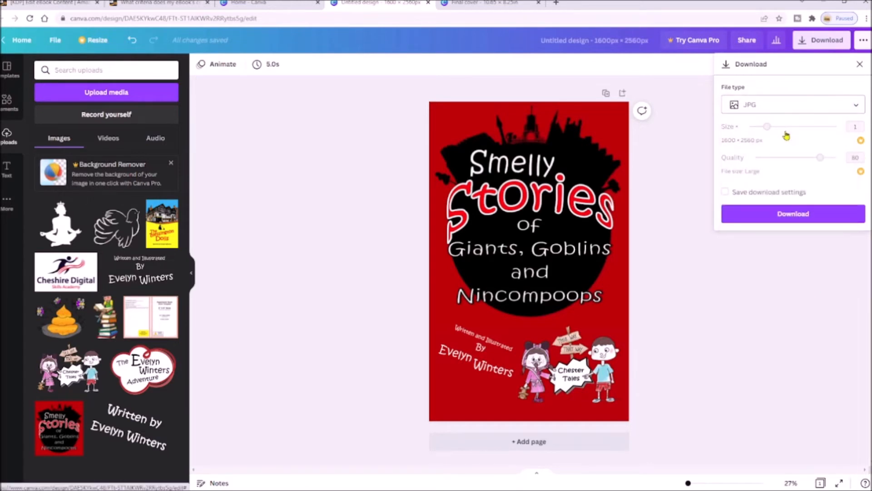
left_click(795, 214)
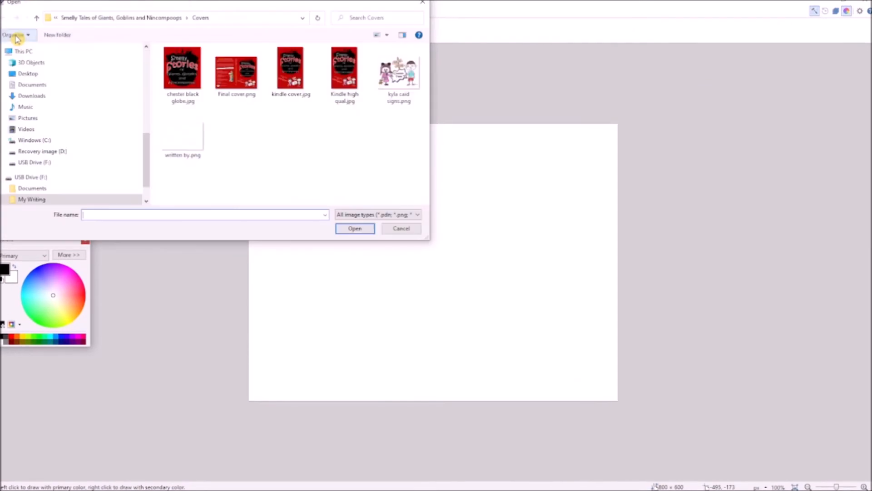
Step: In paint.net, open Kindle high qual.jpg and check its pixel dimensions and resolution
double_click(359, 91)
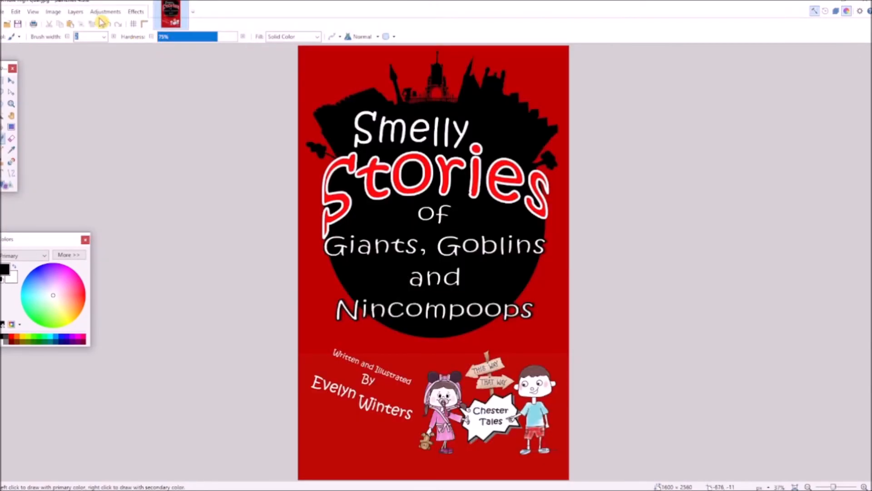
left_click(53, 12)
left_click(67, 34)
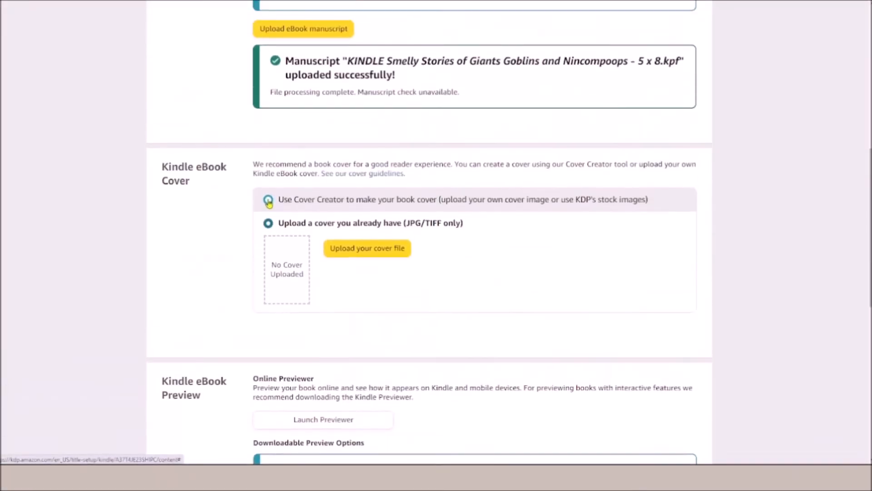
Step: In Kindle Direct Publishing, choose to upload an existing cover and upload Kindle high qual.jpg as the eBook cover
left_click(269, 228)
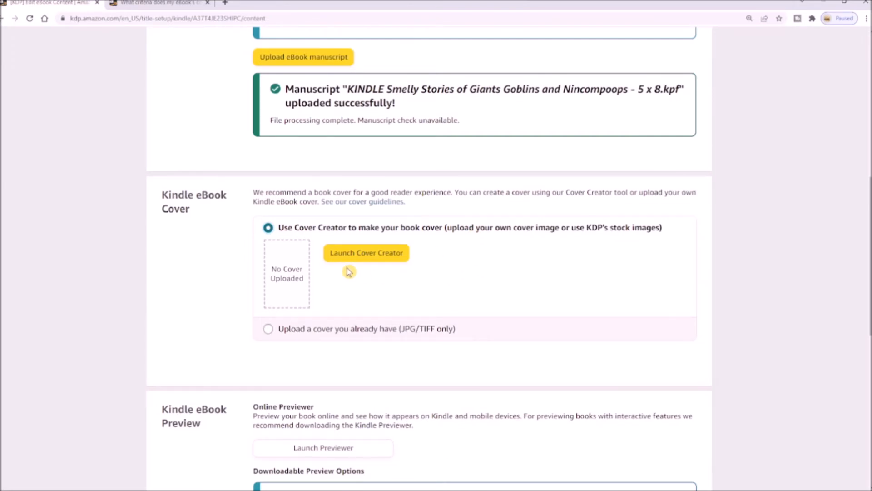
left_click(268, 328)
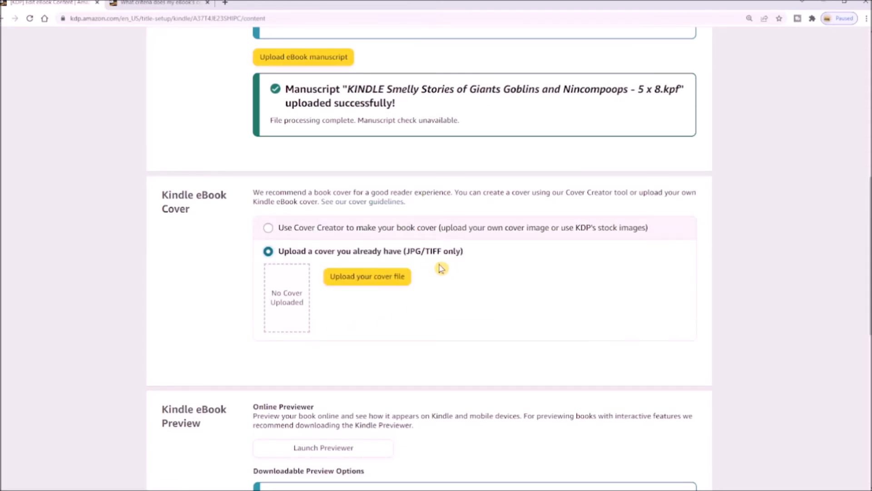
left_click(359, 277)
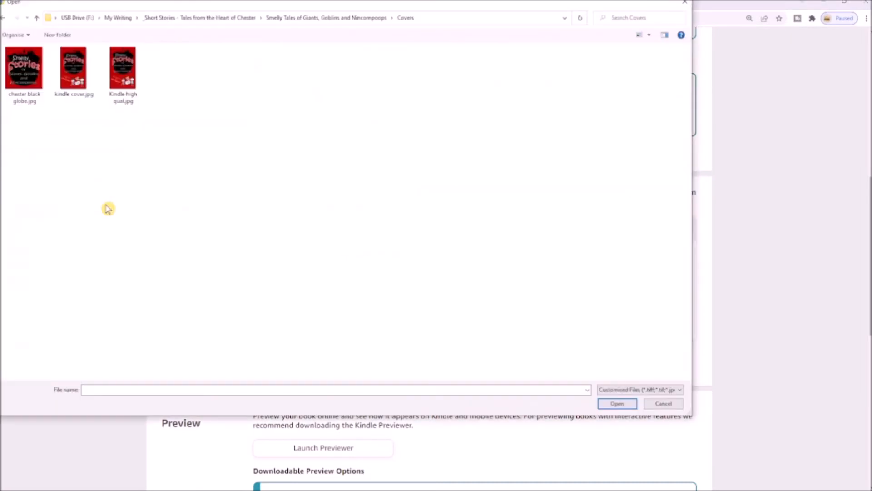
left_click(129, 82)
double_click(130, 81)
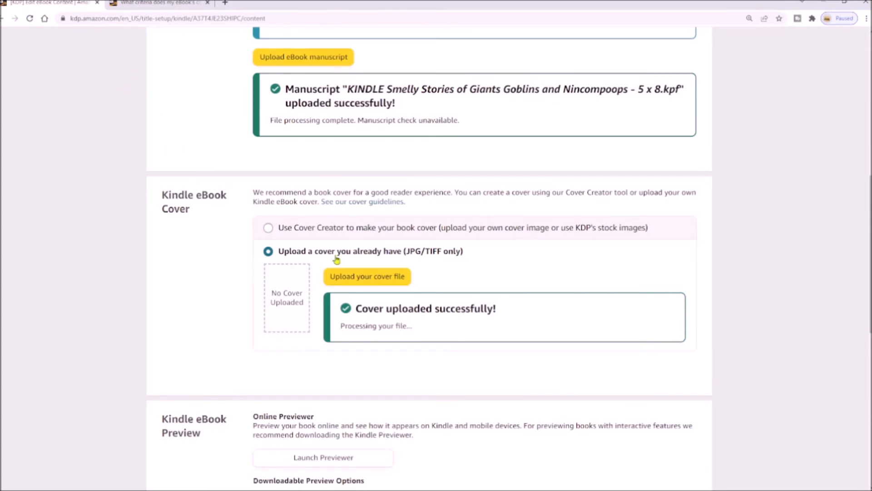
Step: Launch the online previewer for the eBook and page through the manuscript on the tablet view up to the Clock Words puzzle
scroll(653, 370, "down", 2)
scroll(653, 369, "down", 4)
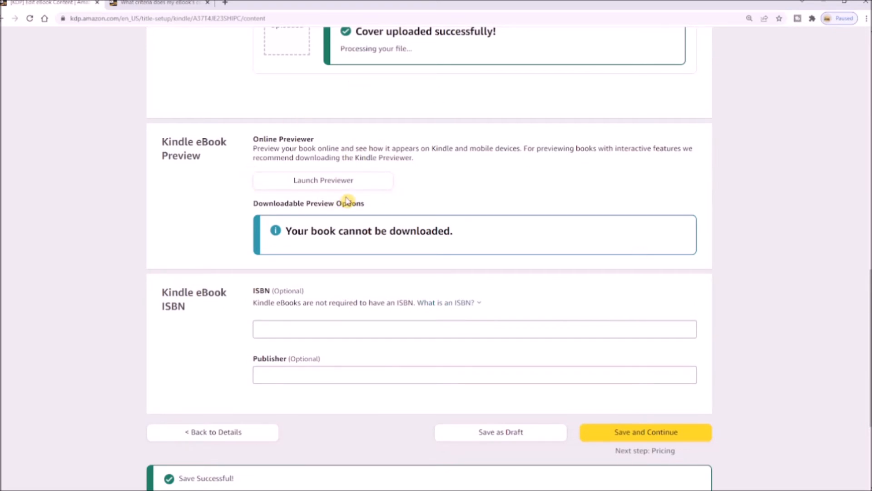
left_click(314, 183)
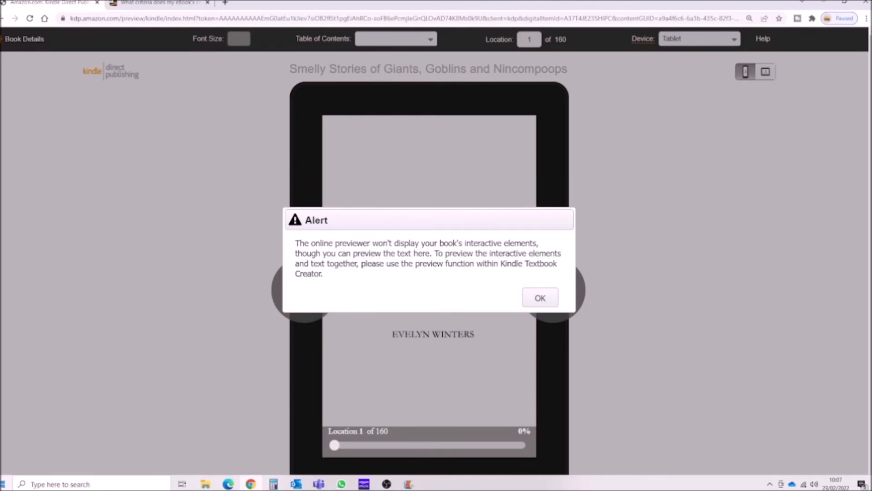
left_click(540, 298)
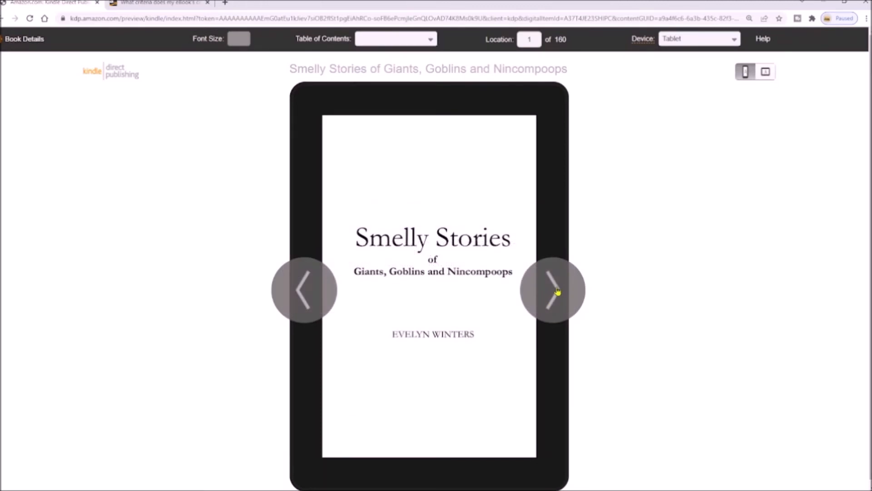
left_click(558, 292)
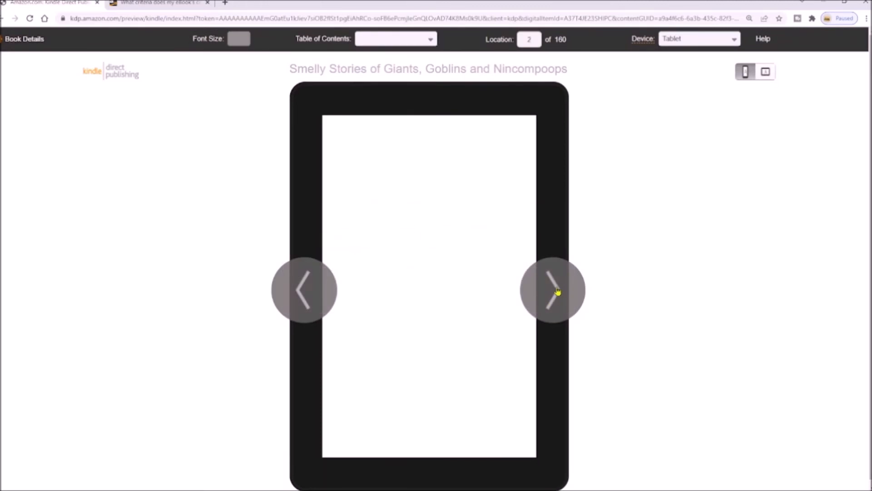
left_click(558, 291)
left_click(558, 292)
left_click(558, 292)
left_click(558, 292)
left_click(558, 292)
left_click(558, 292)
left_click(558, 292)
left_click(558, 292)
left_click(558, 291)
left_click(558, 292)
left_click(558, 292)
left_click(558, 292)
left_click(558, 292)
left_click(558, 291)
left_click(558, 292)
left_click(558, 292)
left_click(558, 292)
left_click(558, 292)
left_click(558, 291)
left_click(558, 292)
left_click(558, 292)
left_click(558, 292)
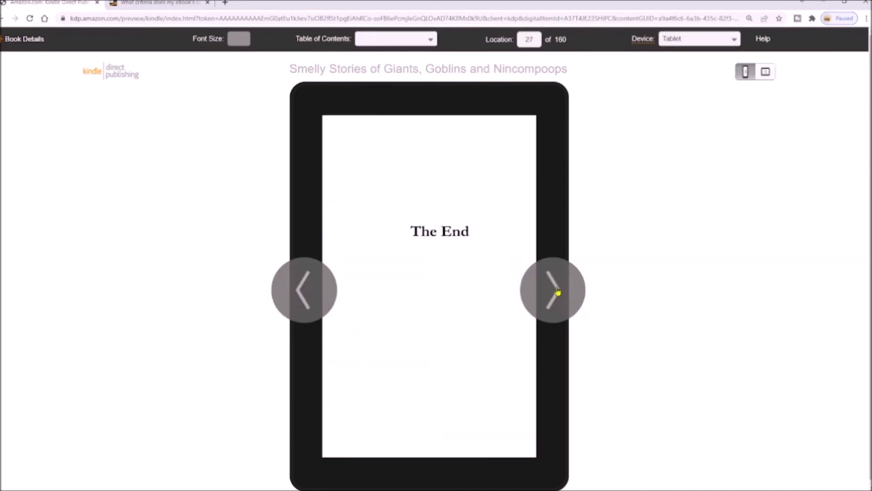
left_click(558, 292)
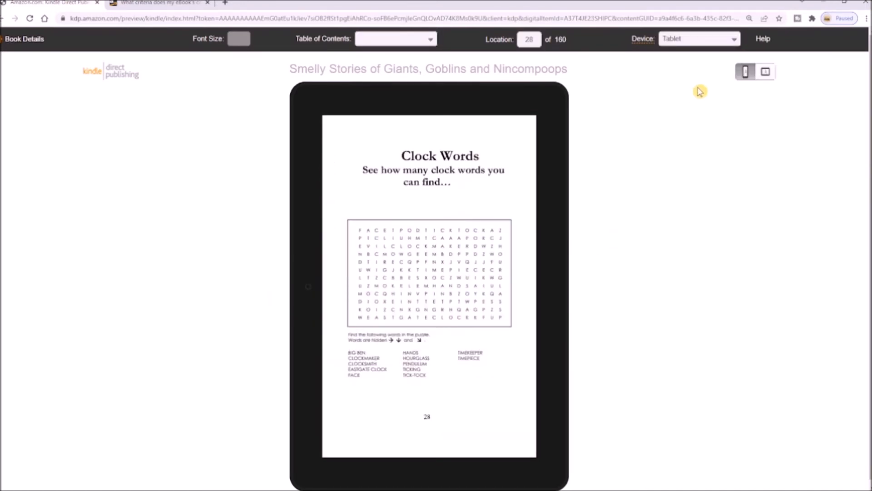
Step: Preview the book on the Phone device, page through several pages from the Clock Words puzzle, and change to landscape orientation
left_click(736, 40)
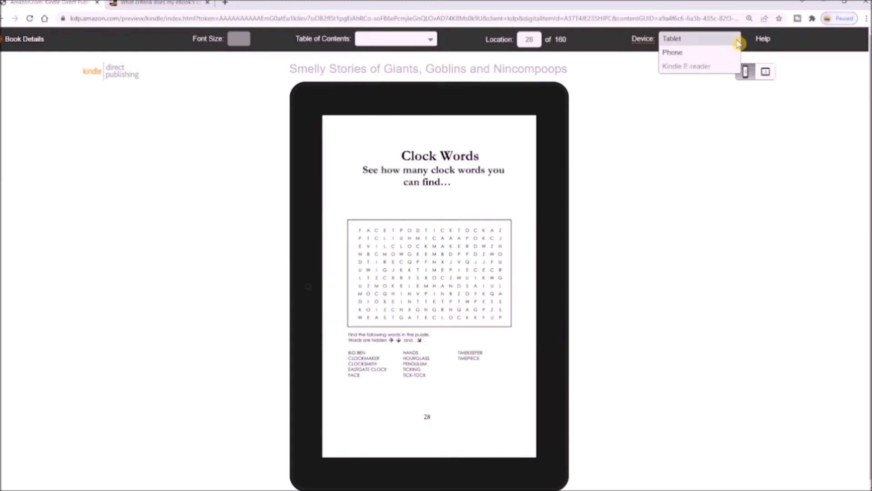
left_click(694, 53)
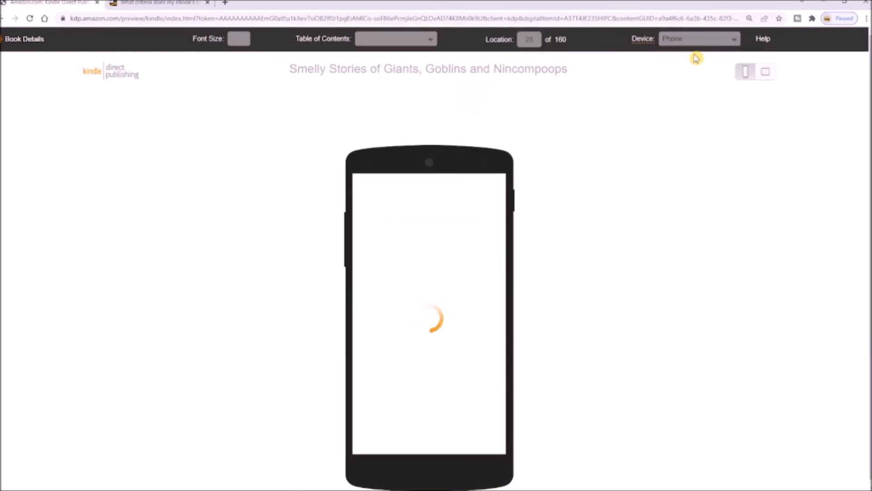
mouse_move(497, 315)
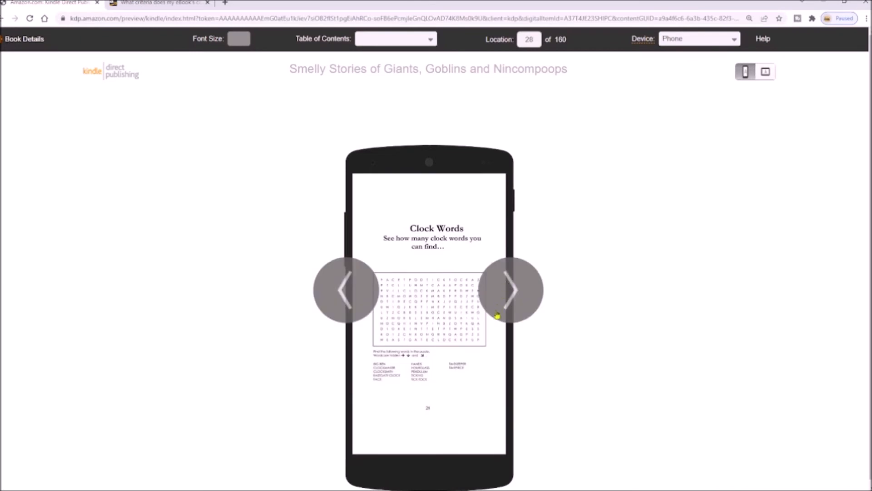
left_click(519, 295)
left_click(518, 294)
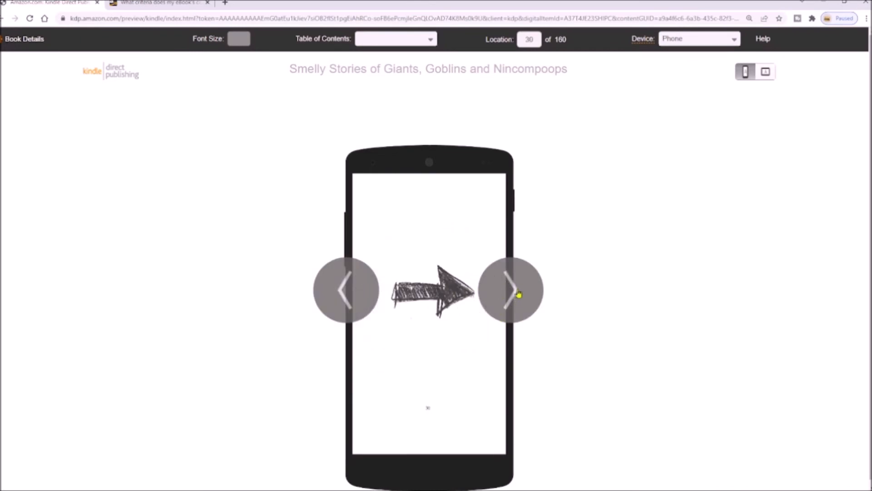
left_click(519, 294)
left_click(519, 295)
left_click(519, 294)
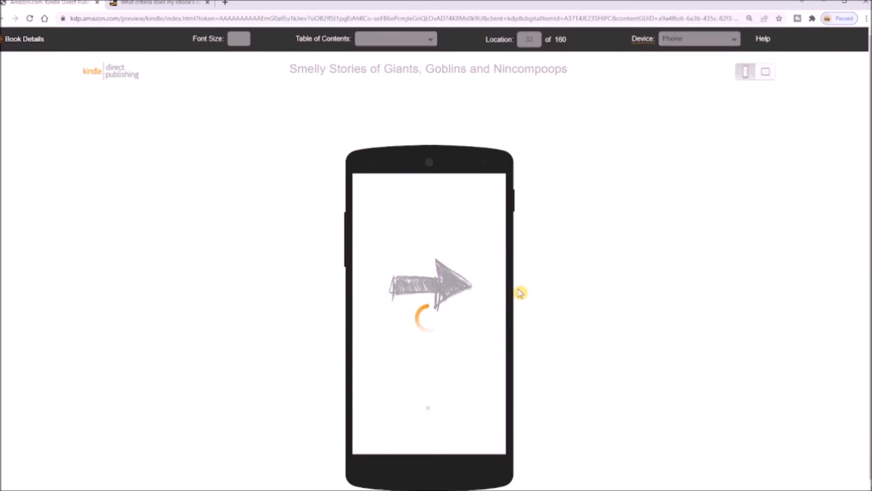
left_click(766, 71)
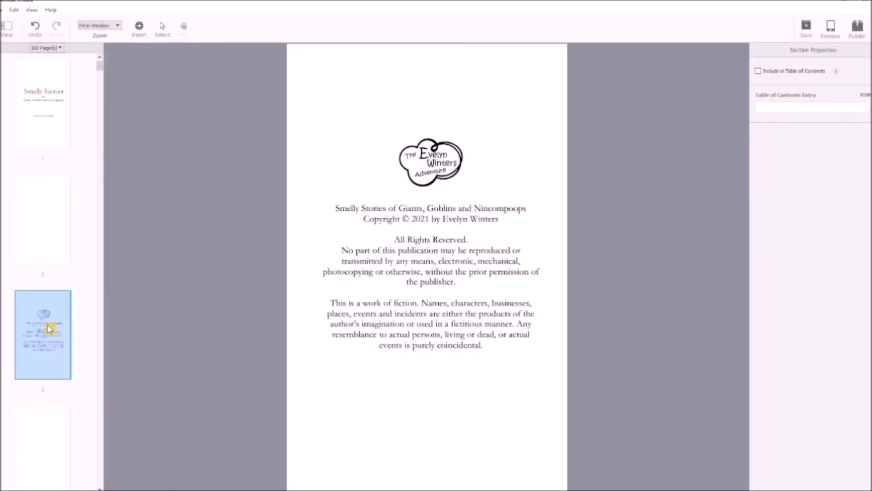
Step: In Kindle Create, delete the blank pages directly before and after the copyright page
left_click(44, 214)
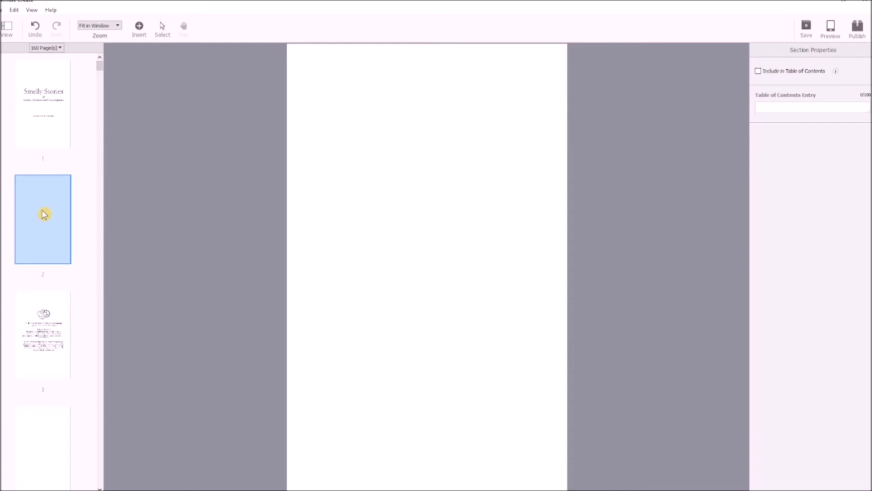
right_click(44, 215)
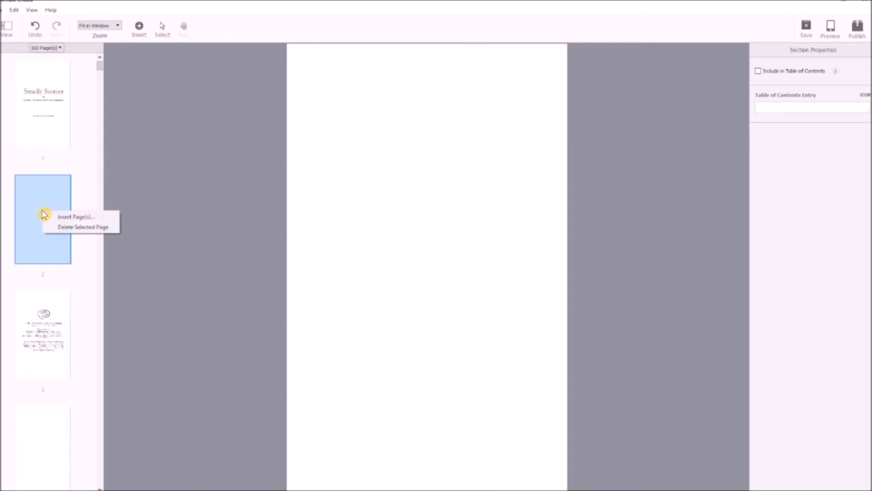
left_click(60, 227)
left_click(40, 327)
right_click(40, 327)
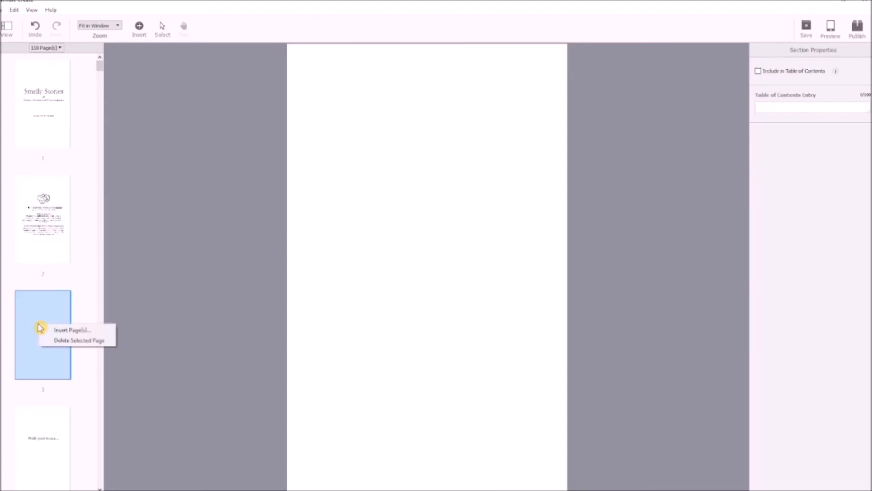
left_click(58, 340)
Step: Find and delete another unneeded page among the early pages of the manuscript
scroll(56, 341, "down", 5)
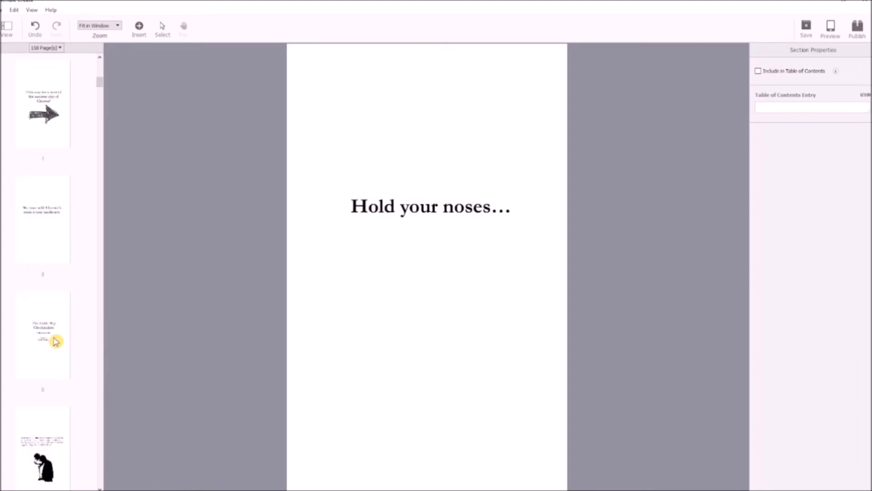
scroll(55, 341, "up", 3)
left_click(44, 109)
right_click(43, 108)
left_click(68, 121)
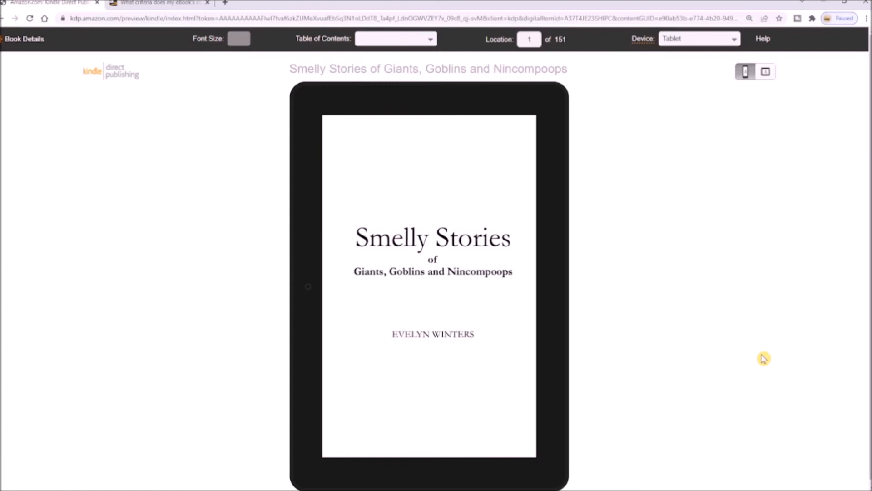
Step: In the Kindle Direct Publishing online previewer, page through the opening pages of the updated manuscript
left_click(554, 292)
left_click(558, 292)
left_click(561, 291)
left_click(561, 291)
left_click(561, 291)
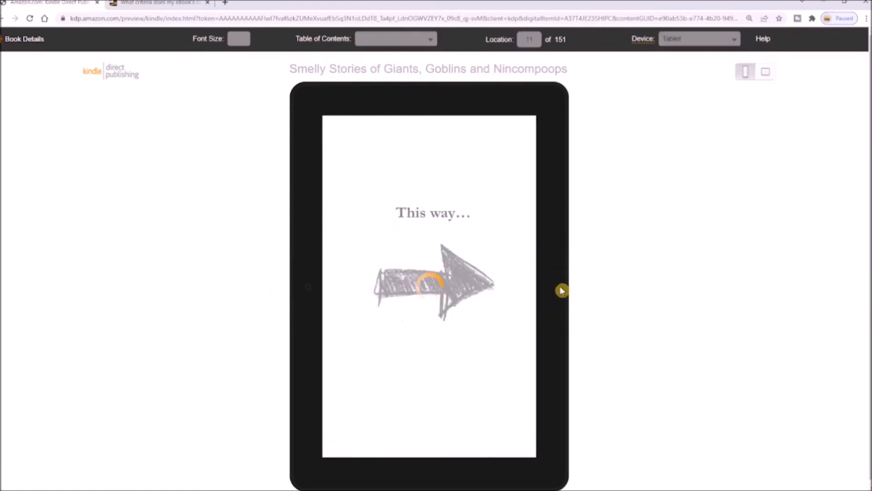
left_click(561, 291)
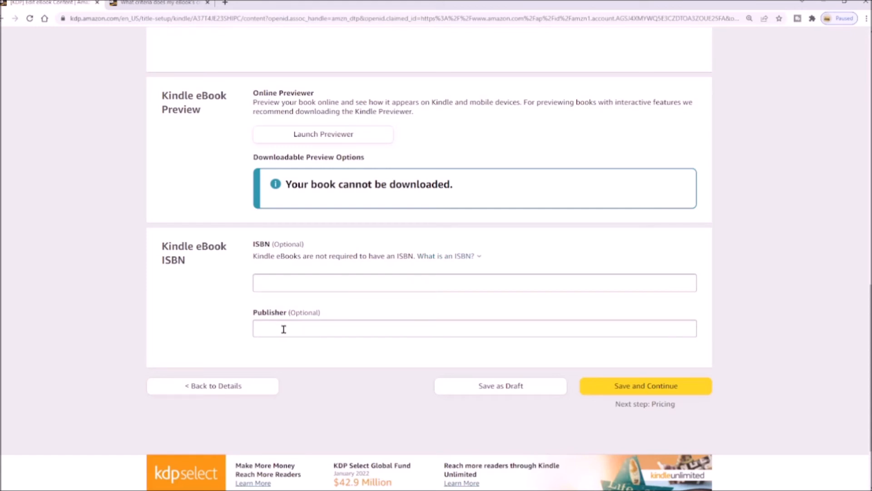
Step: Save the eBook content, continue to pricing, and read the KDP Select enrollment information
left_click(654, 387)
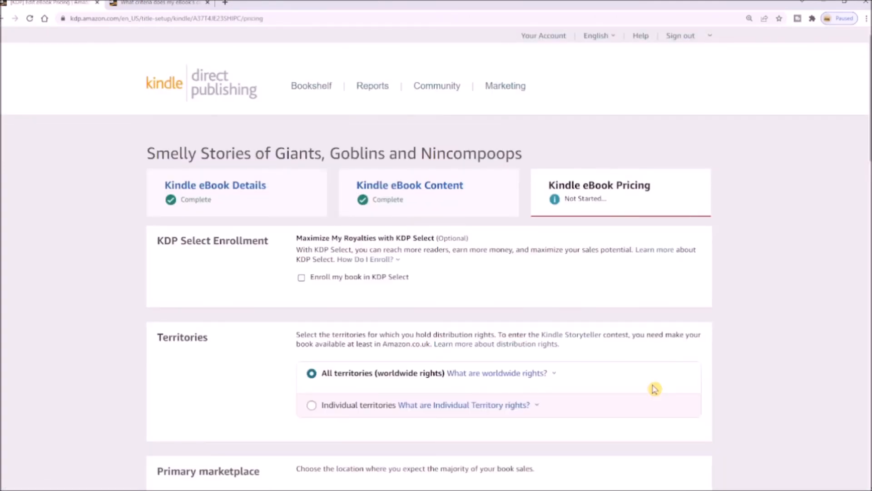
mouse_move(365, 261)
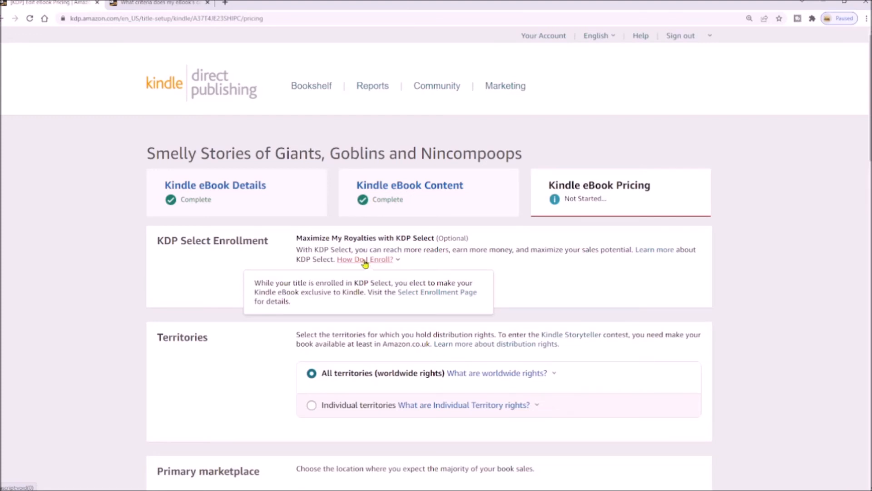
left_click(443, 293)
scroll(395, 250, "down", 2)
left_click(345, 202)
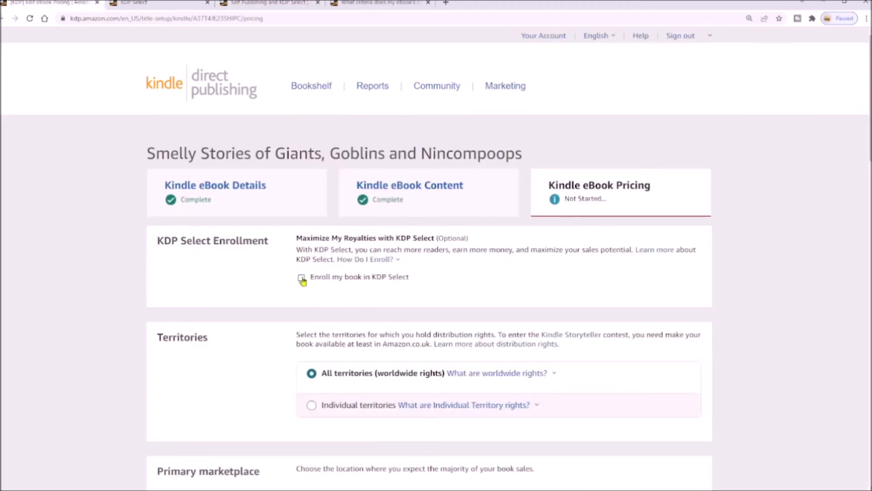
Step: Enroll the book in KDP Select and set the primary marketplace to Amazon.co.uk
left_click(301, 278)
scroll(689, 302, "down", 3)
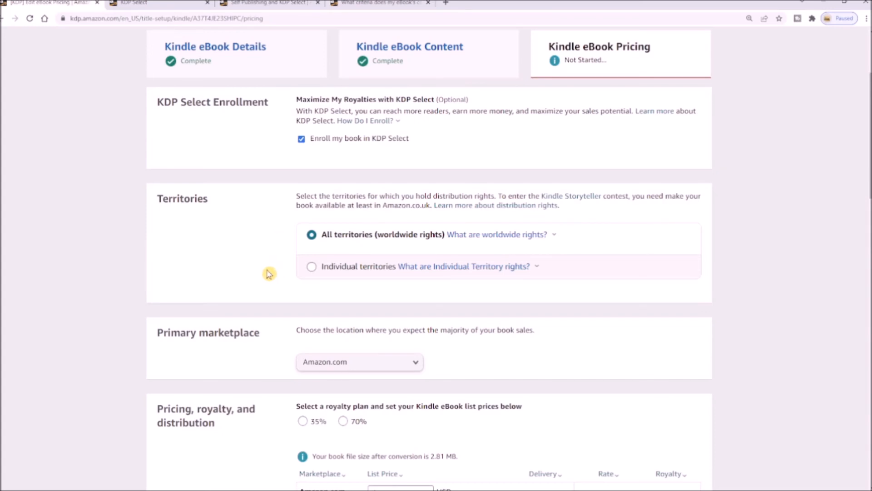
scroll(266, 274, "down", 2)
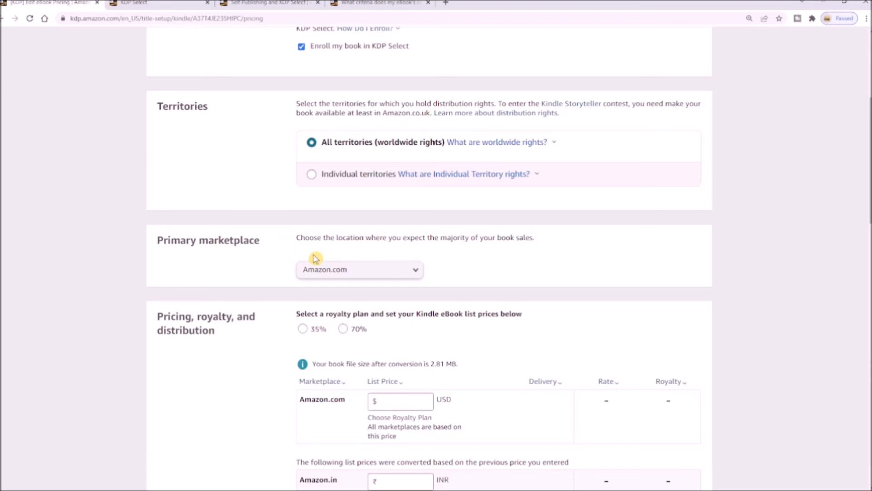
left_click(329, 270)
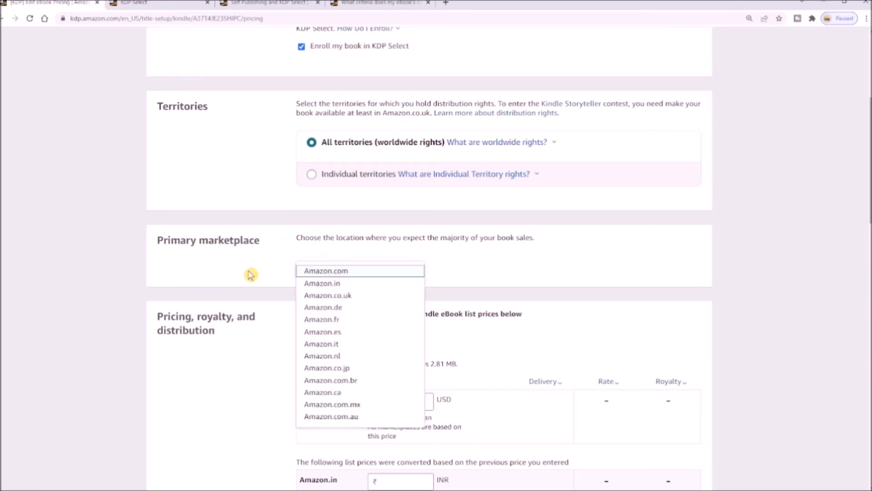
left_click(320, 296)
Step: Try a £1 Amazon.co.uk list price with the 35% royalty plan
scroll(267, 327, "down", 3)
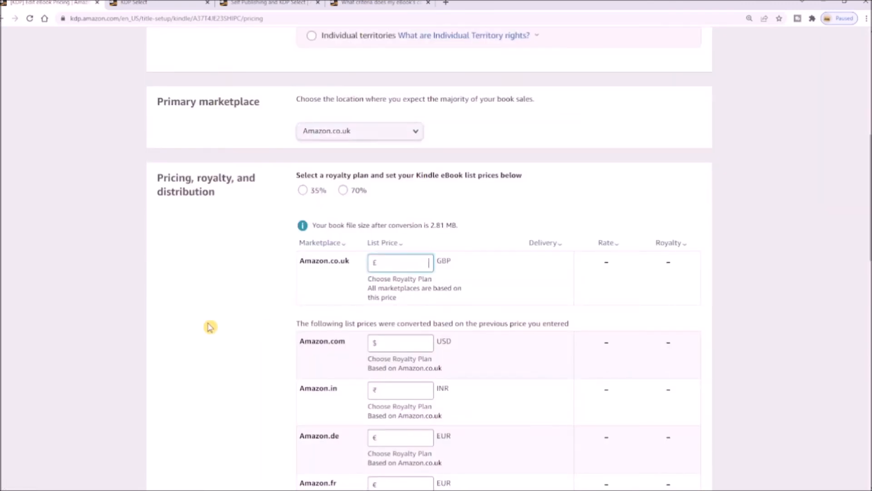
type("1")
left_click(229, 278)
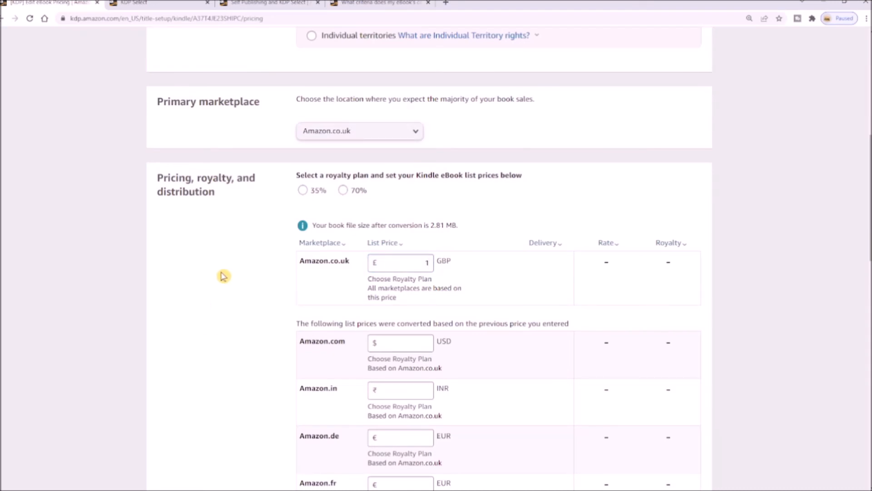
left_click(303, 191)
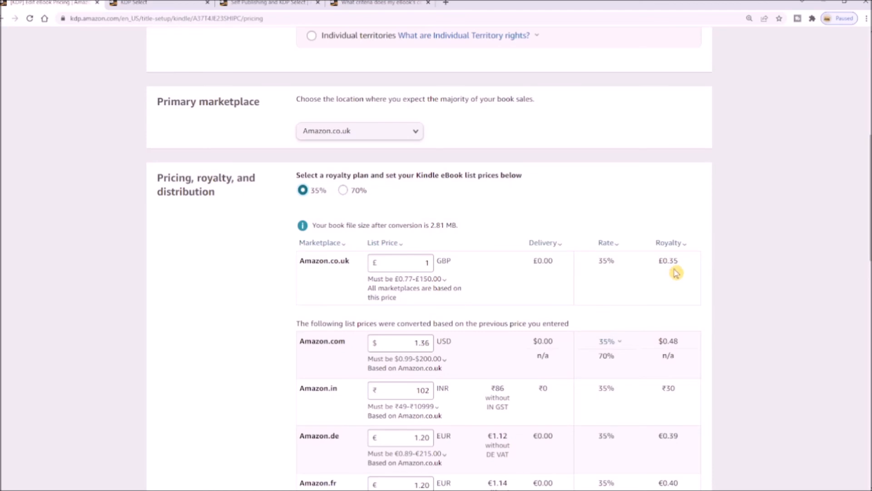
Step: Choose the 70% royalty plan and set the Amazon.co.uk list price to £1.99
left_click(343, 191)
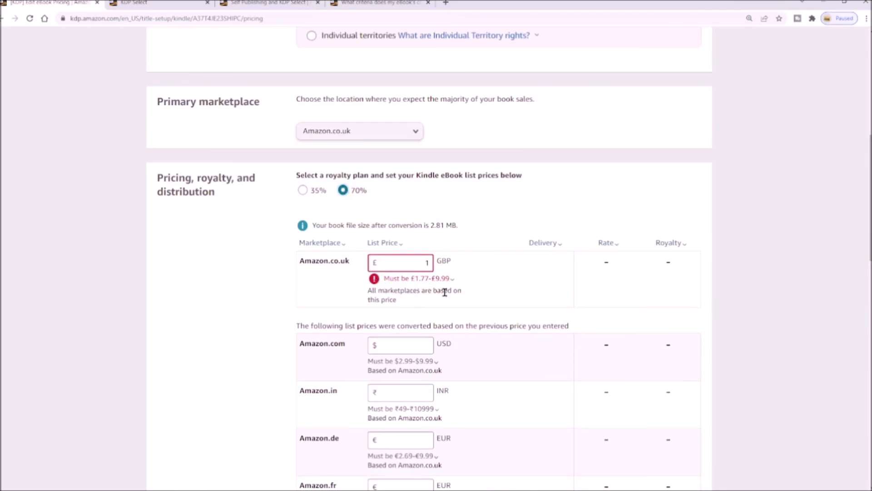
double_click(427, 263)
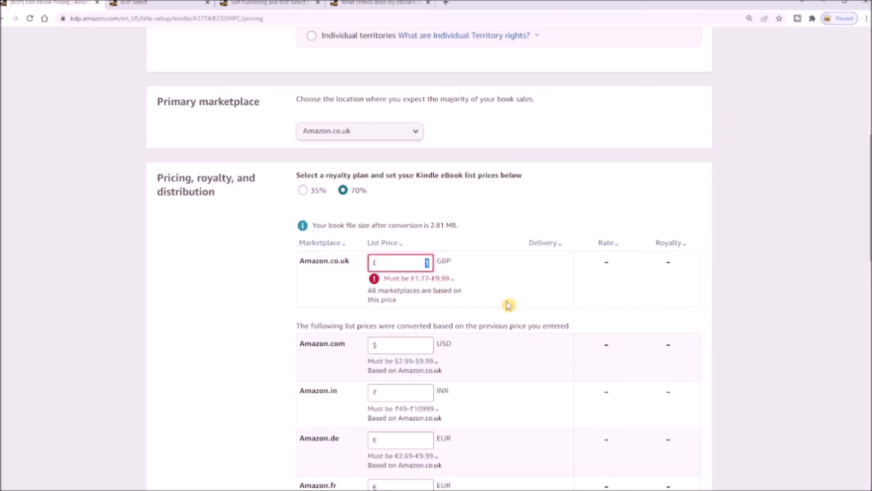
type("1.99")
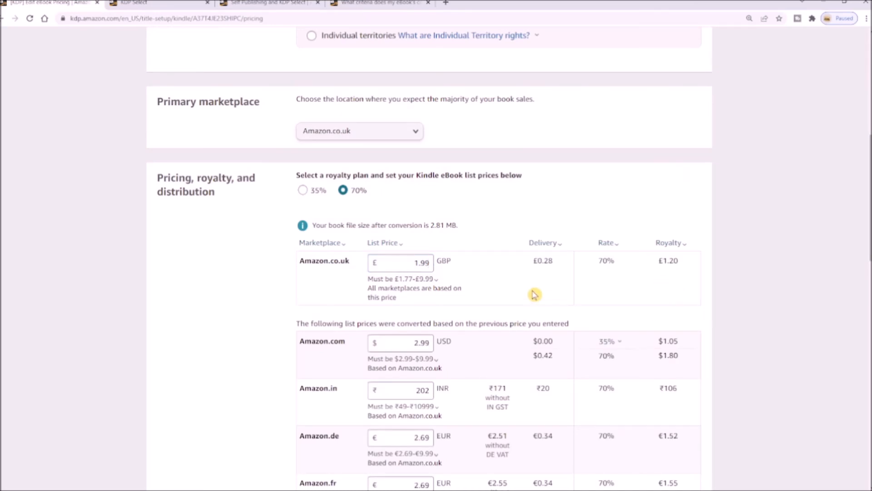
Step: Review the converted prices for the other marketplaces and check why the Kindle Book Lending option is locked
scroll(255, 308, "down", 4)
scroll(254, 308, "down", 11)
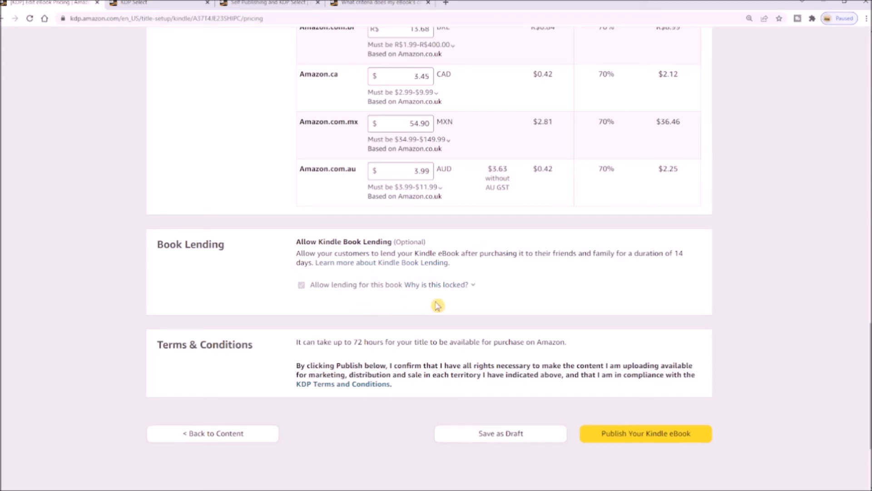
left_click(438, 285)
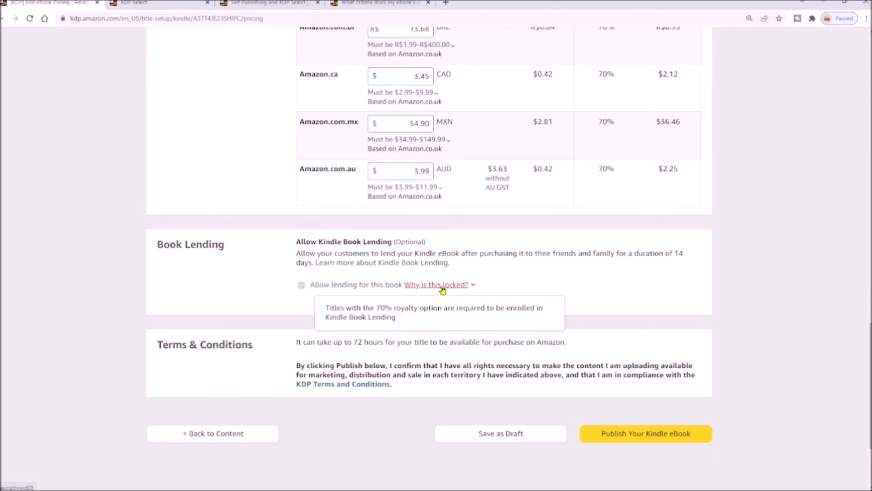
left_click(196, 370)
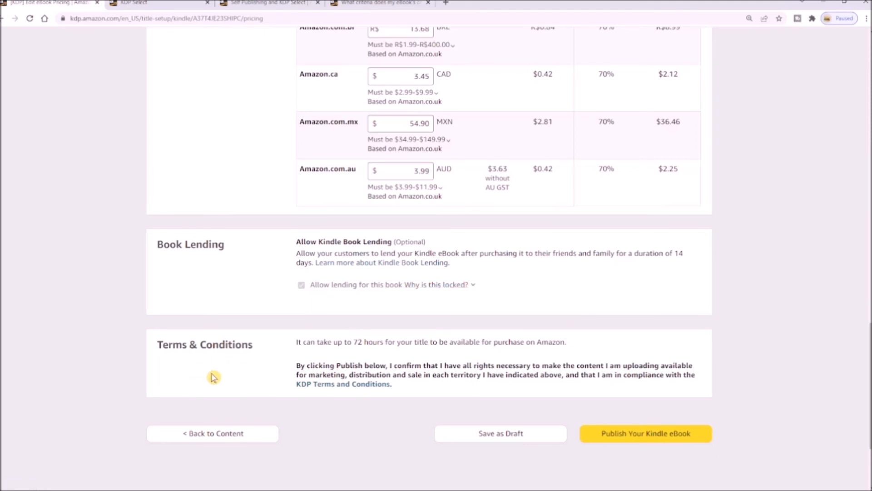
Step: Submit the Kindle eBook for publication
scroll(214, 380, "down", 1)
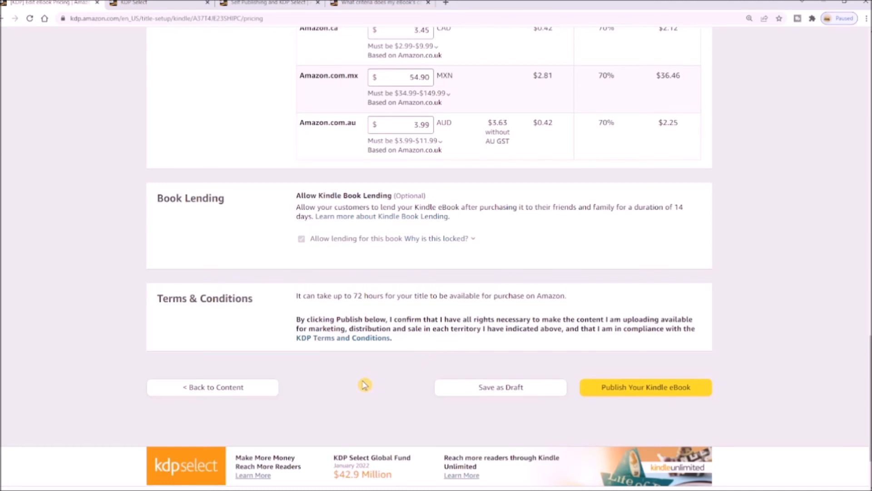
left_click(653, 393)
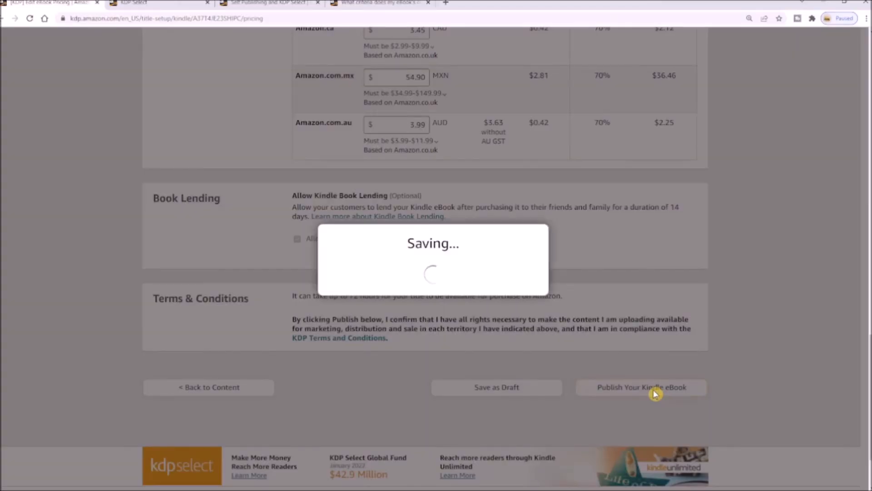